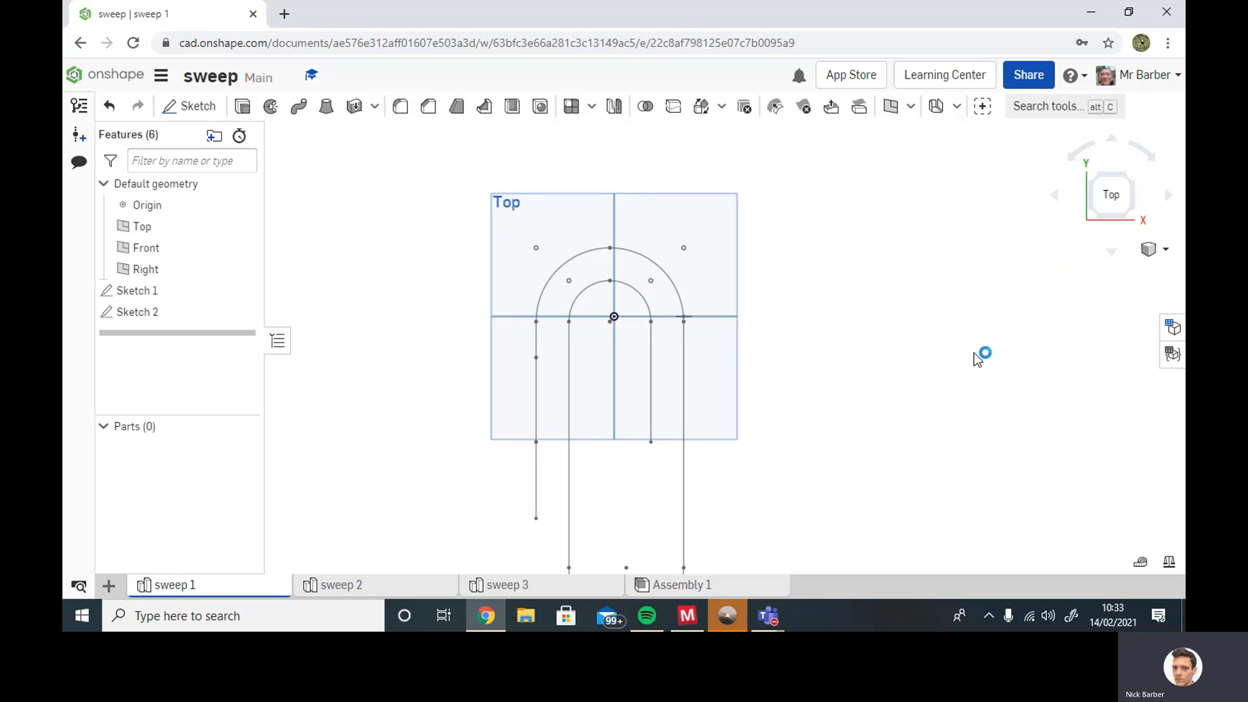
# Start a new solid Sweep with the circular region of Sketch 2 as its profile
pyautogui.rightClick(909, 439)
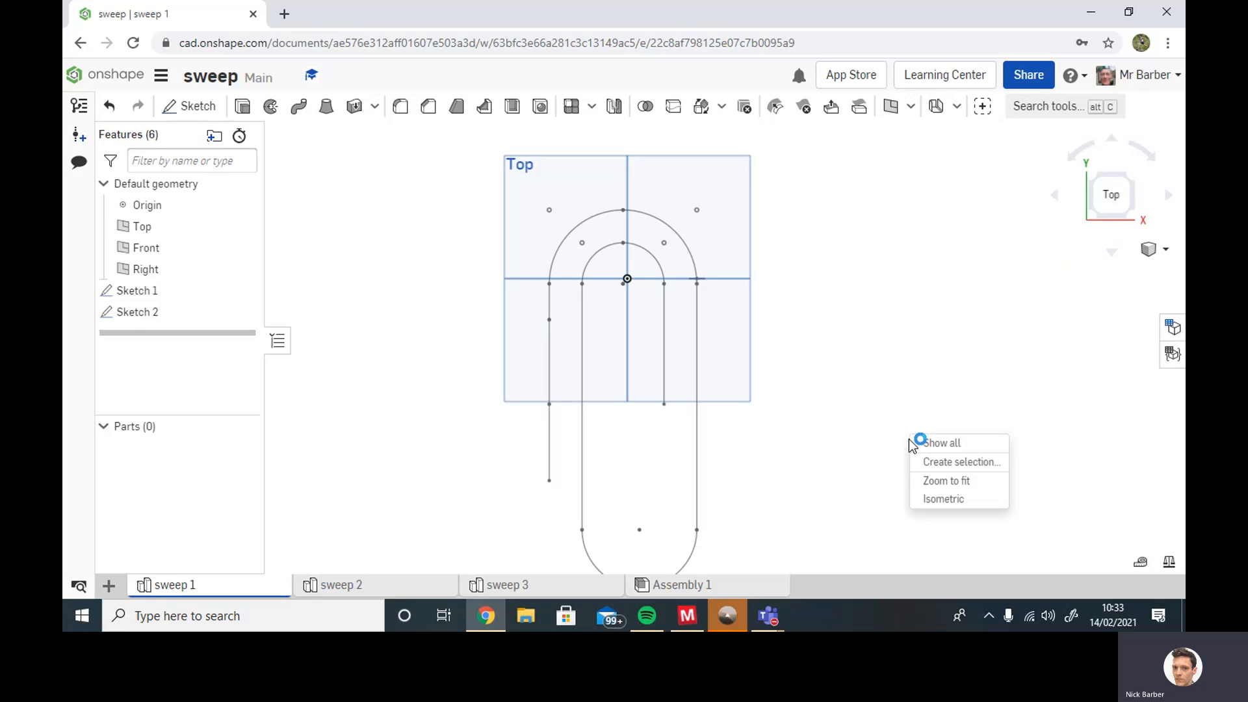
pyautogui.click(123, 319)
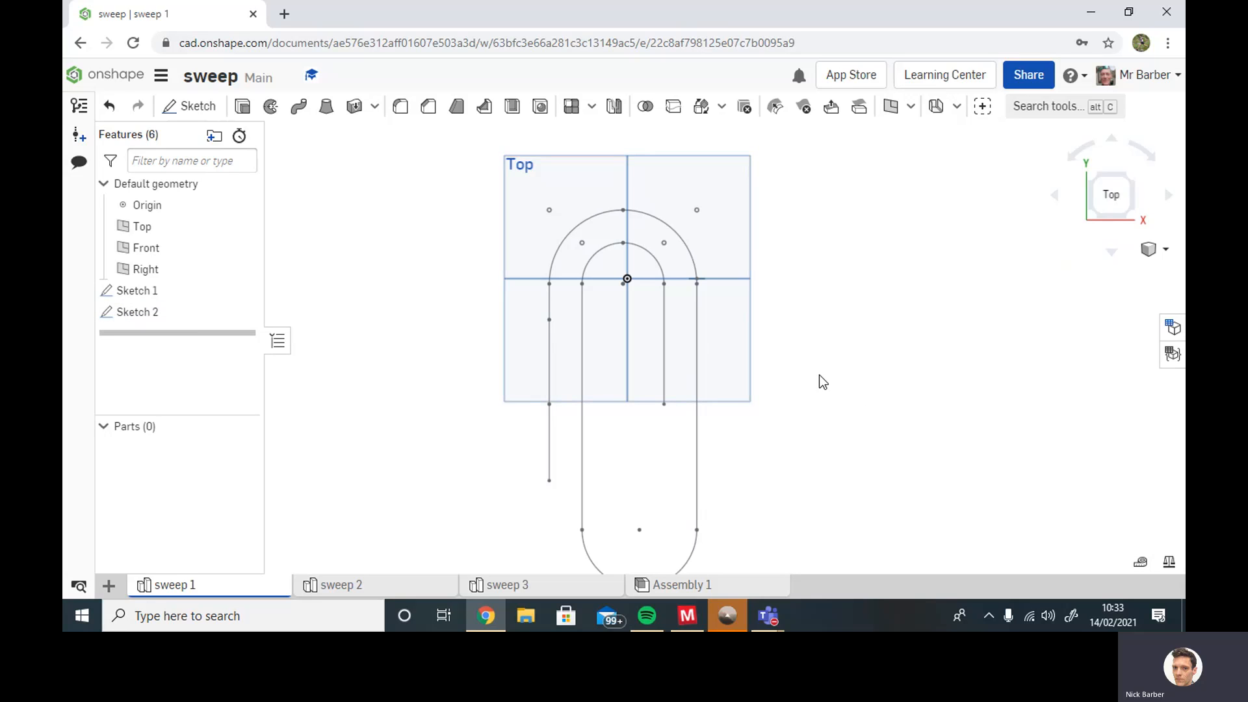
pyautogui.moveTo(819, 381)
pyautogui.mouseDown(button='right')
pyautogui.moveTo(825, 331)
pyautogui.moveTo(812, 313)
pyautogui.mouseUp(button='right')
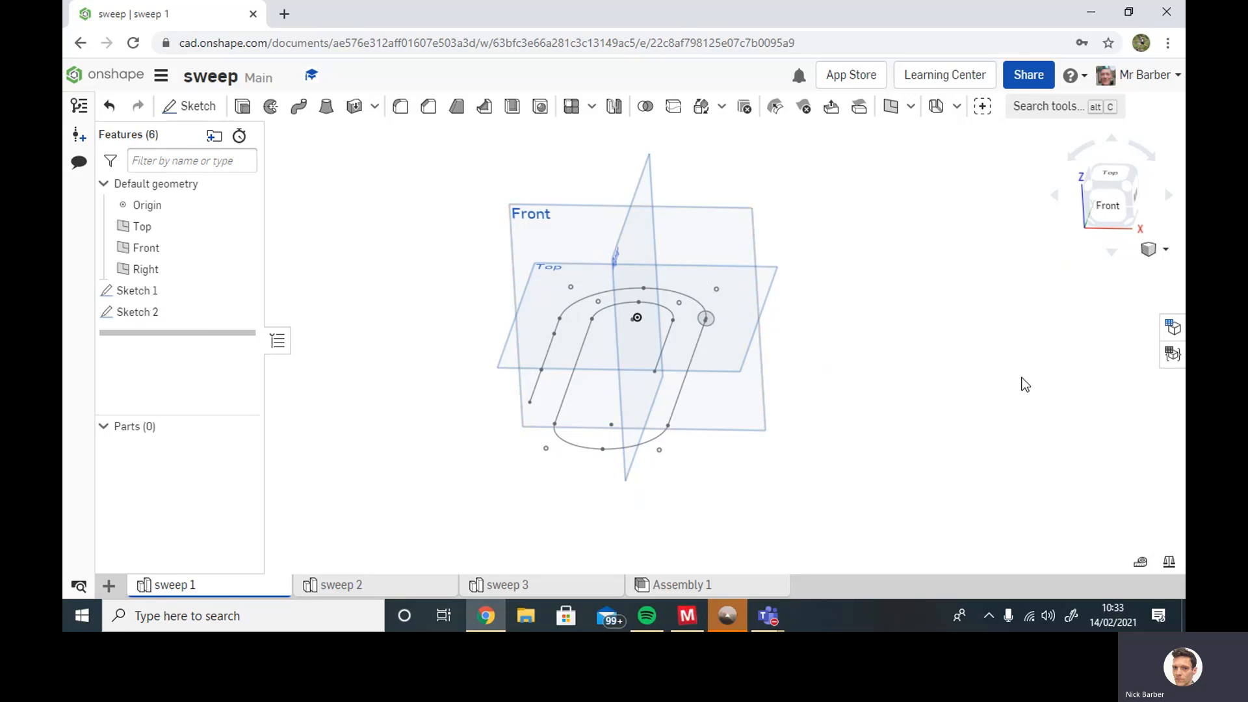
pyautogui.click(296, 112)
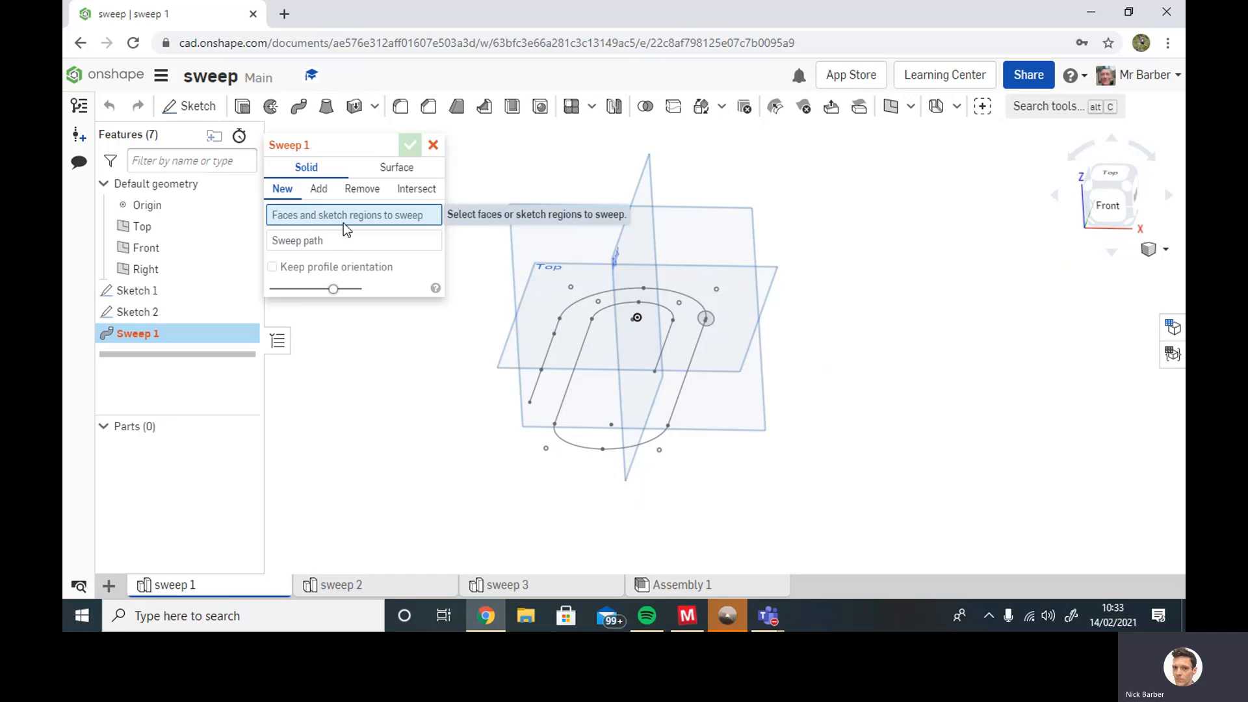
pyautogui.click(713, 325)
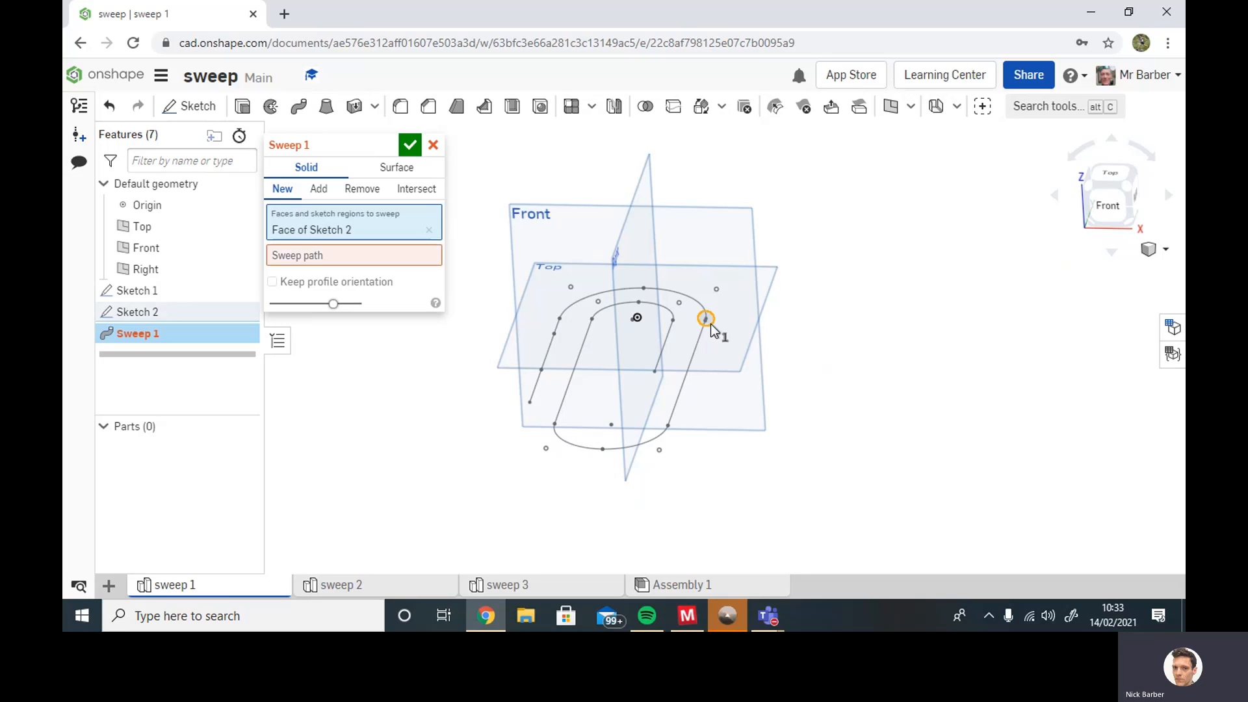
# Set the sweep path to the outer arc of Sketch 1 and the straight segments down to its outer free end
pyautogui.click(301, 256)
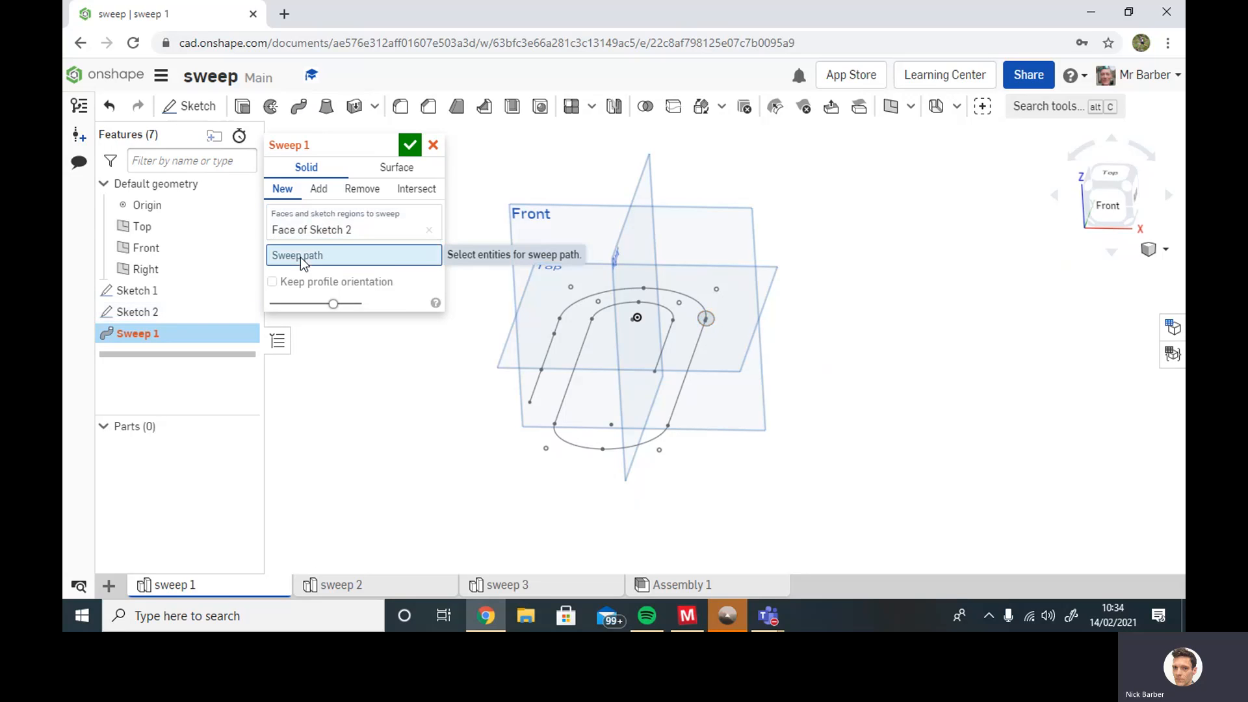
pyautogui.click(688, 298)
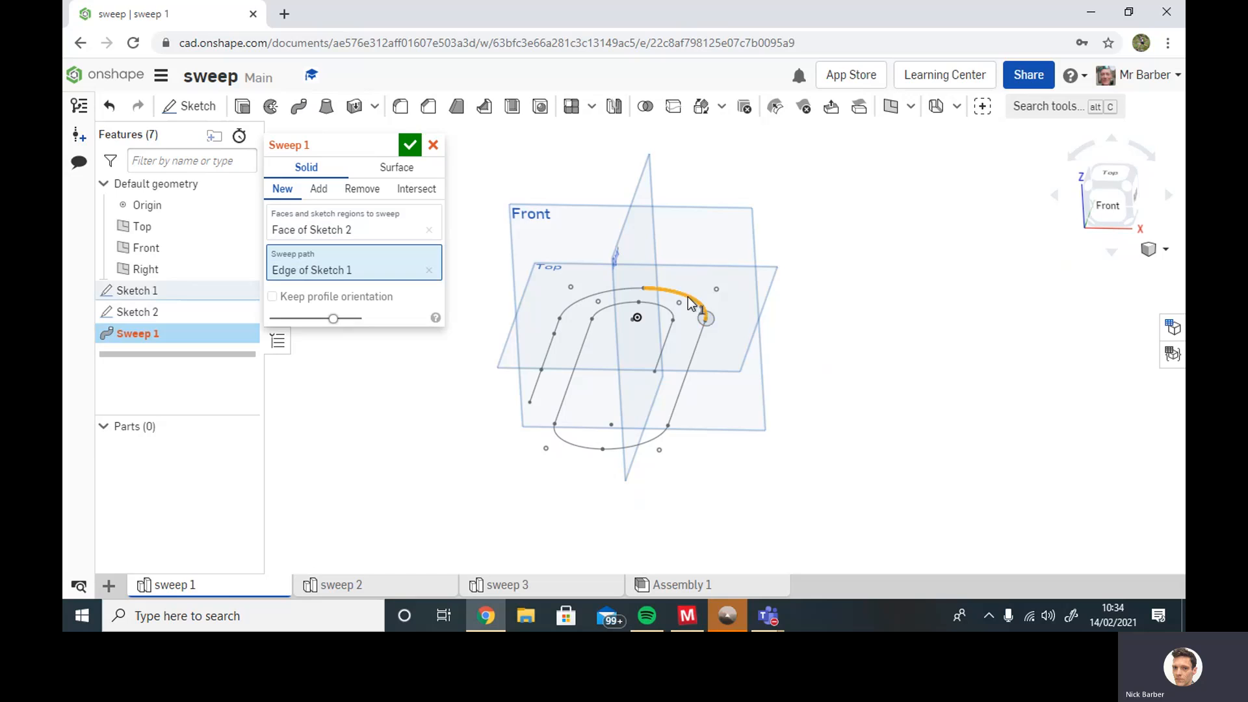
pyautogui.click(614, 289)
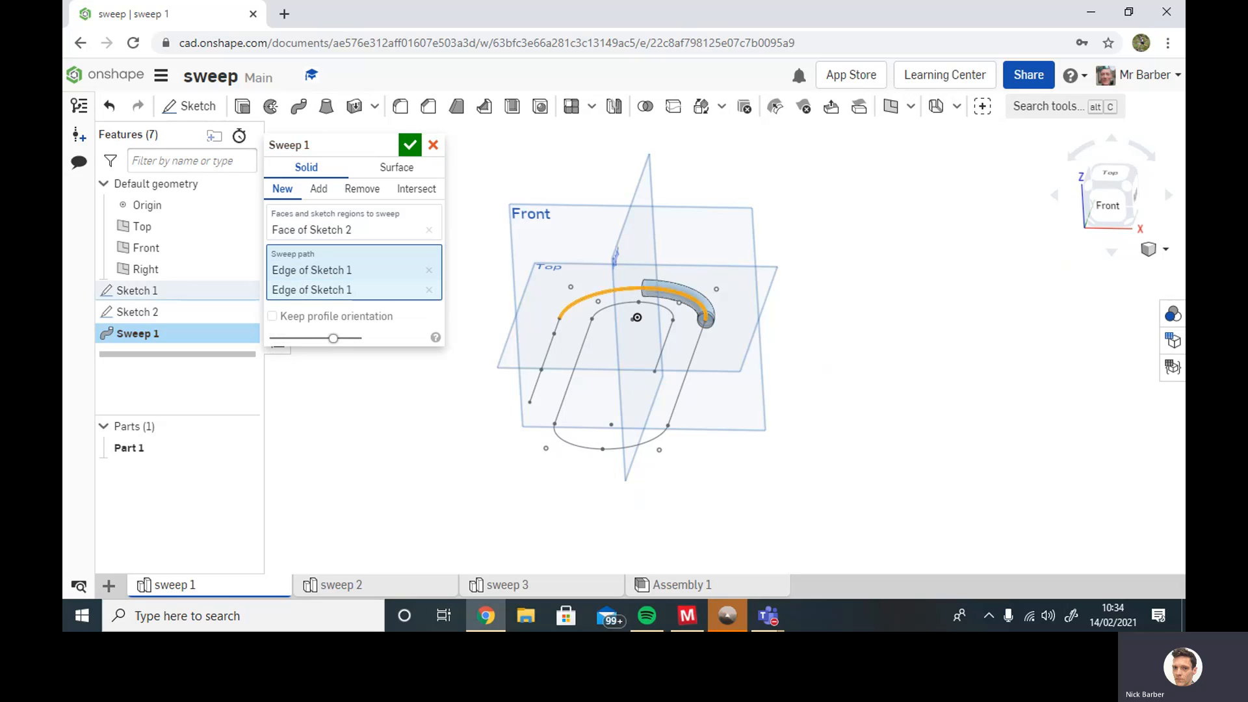
pyautogui.click(558, 329)
pyautogui.click(544, 376)
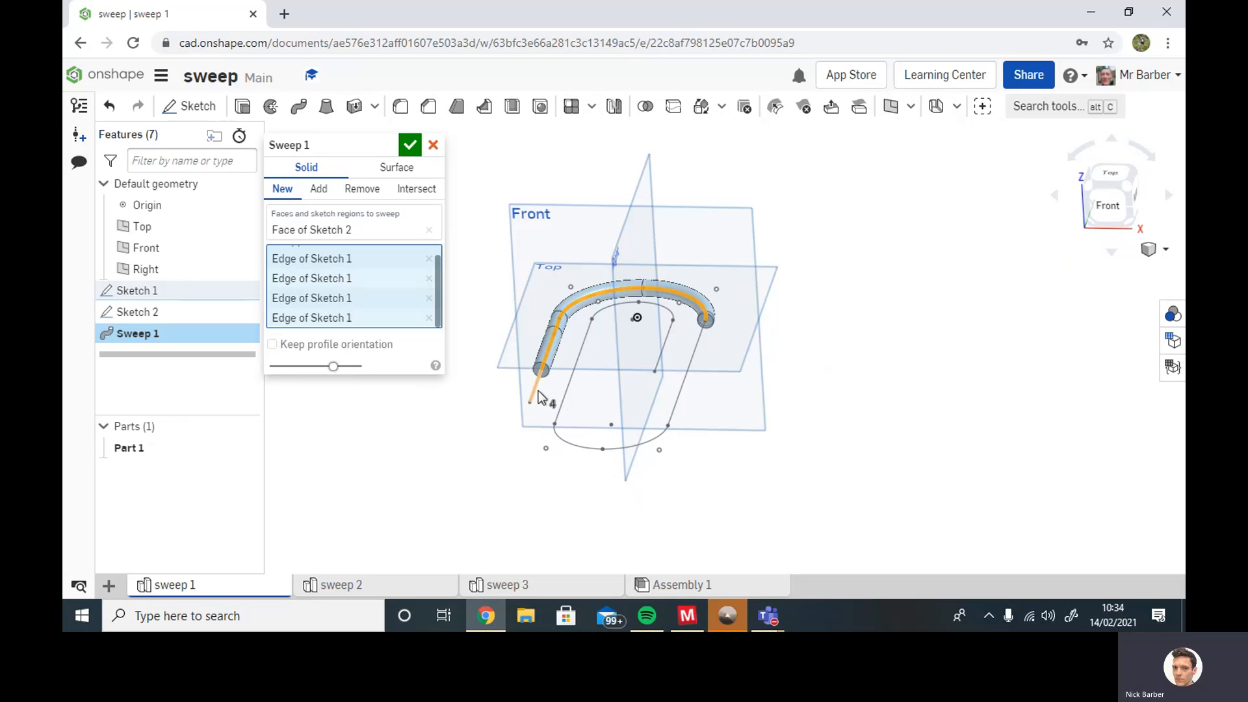
pyautogui.click(537, 390)
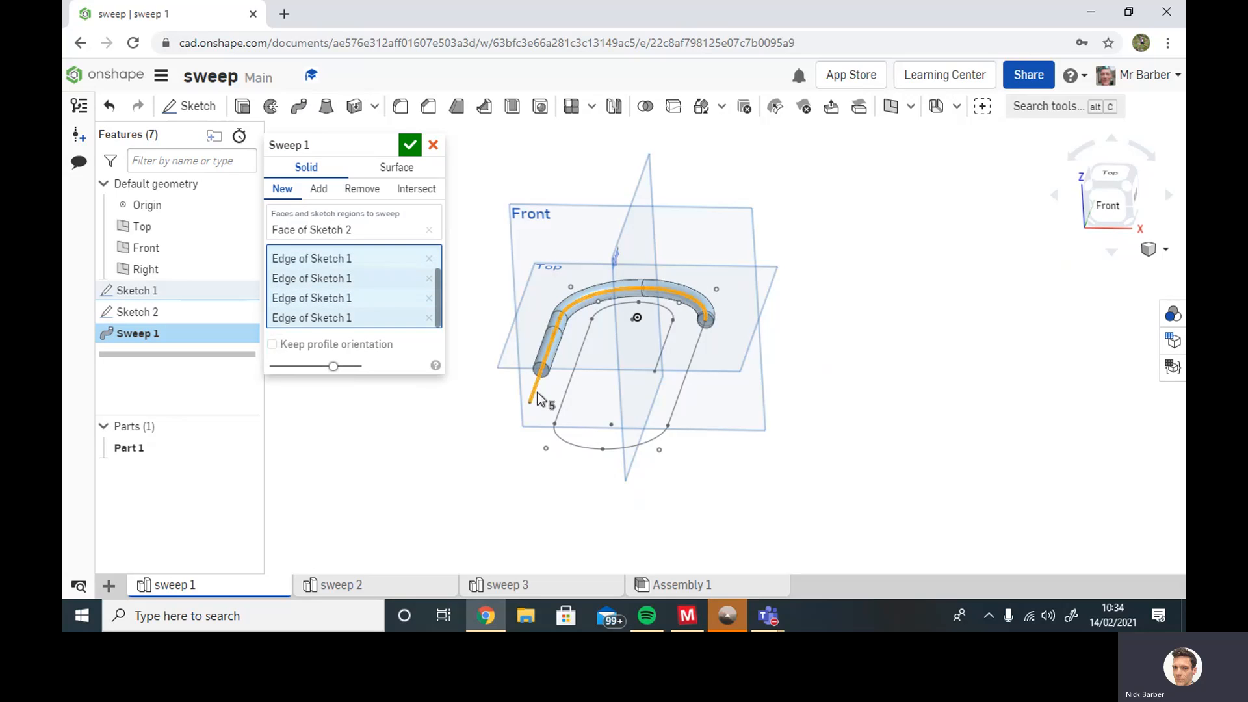
# Add the remaining long straights, lower bend, inner arc and short inner leg of Sketch 1 to the path and finish the sweep
pyautogui.click(694, 353)
pyautogui.click(635, 444)
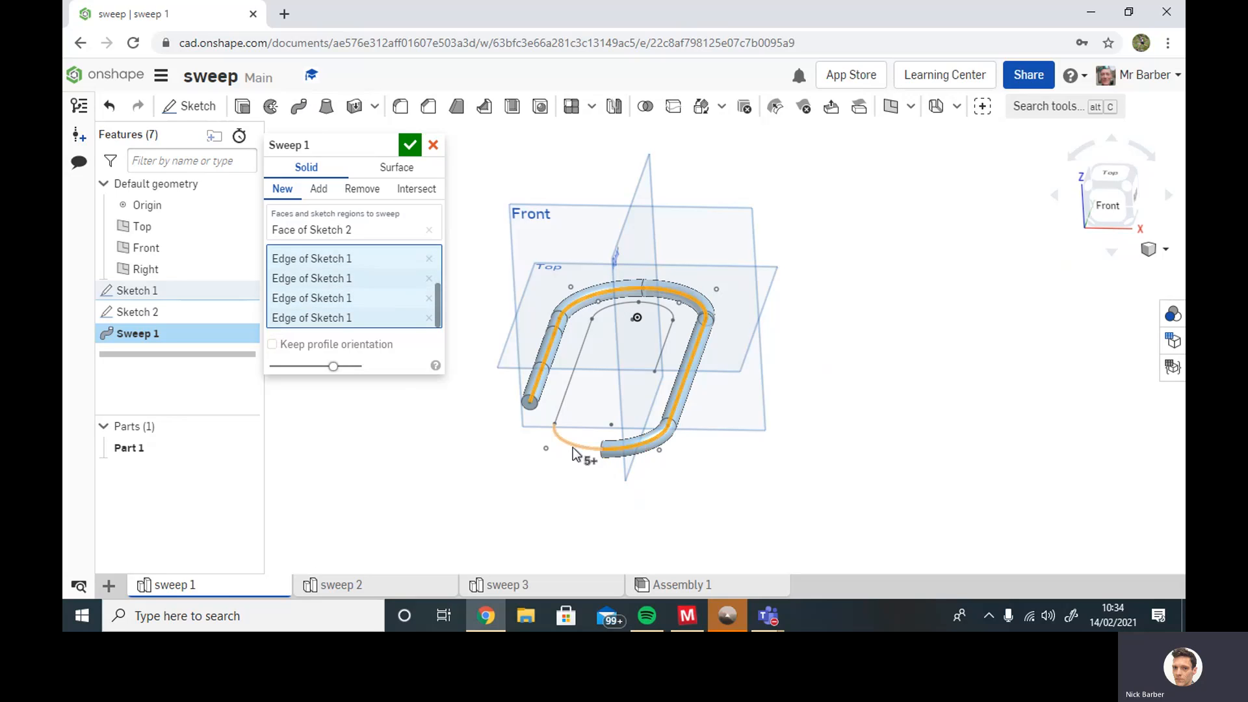
pyautogui.click(572, 447)
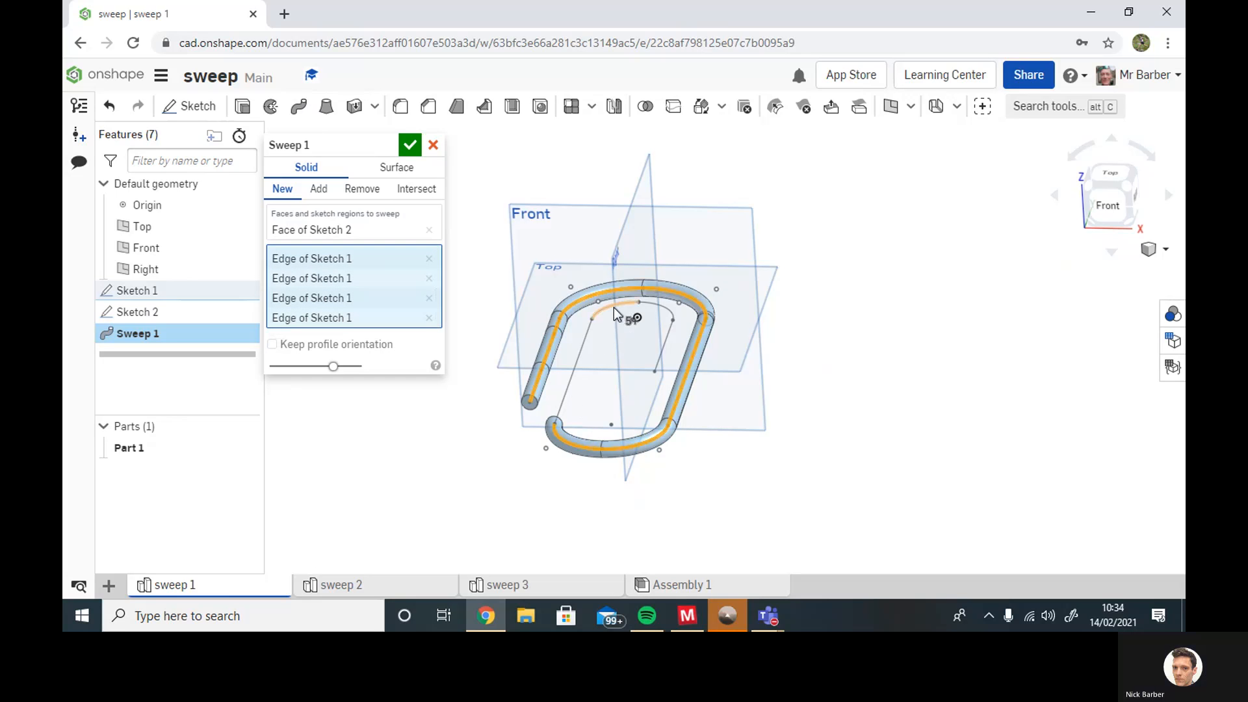
pyautogui.click(580, 352)
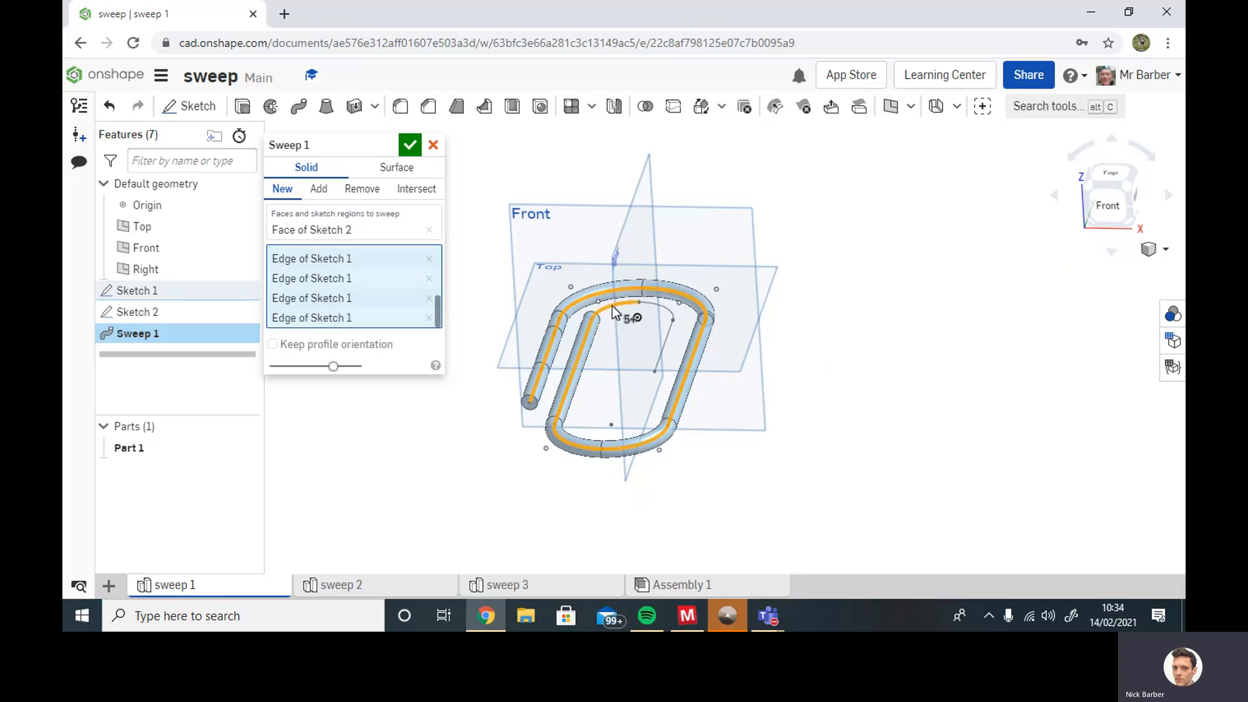
pyautogui.click(614, 312)
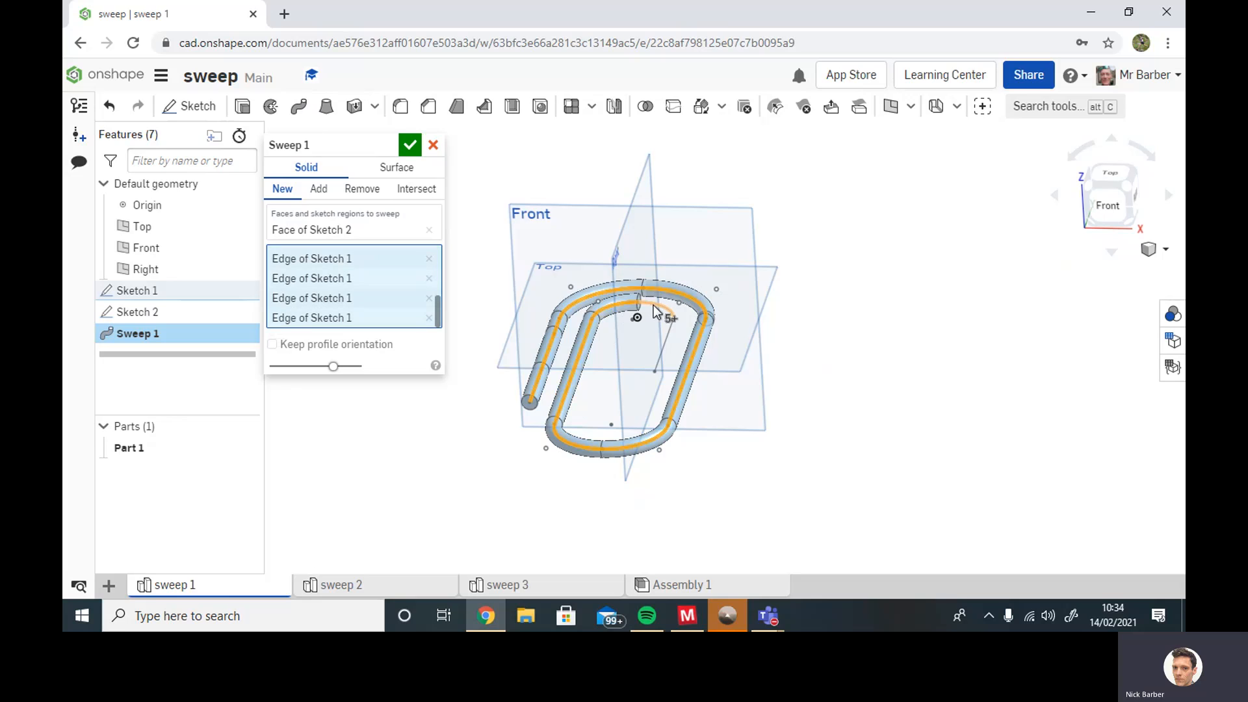
pyautogui.click(665, 340)
pyautogui.moveTo(855, 326); pyautogui.dragTo(857, 354, button='right')
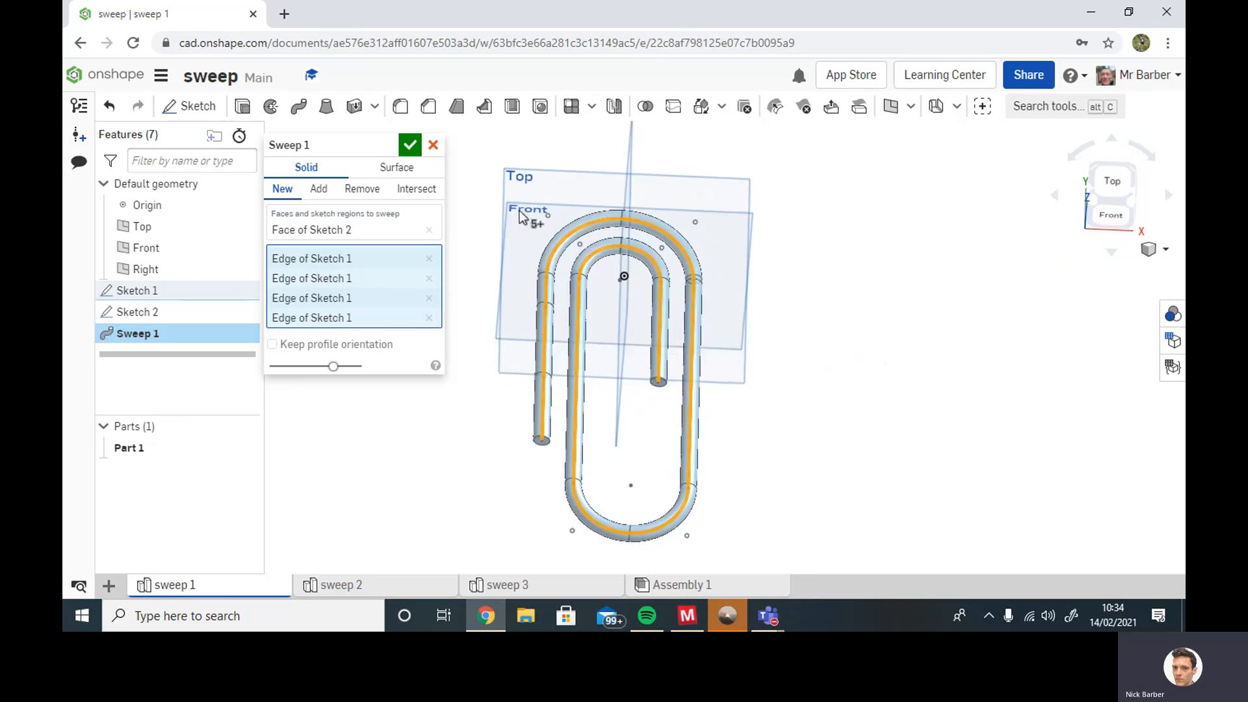
pyautogui.click(410, 146)
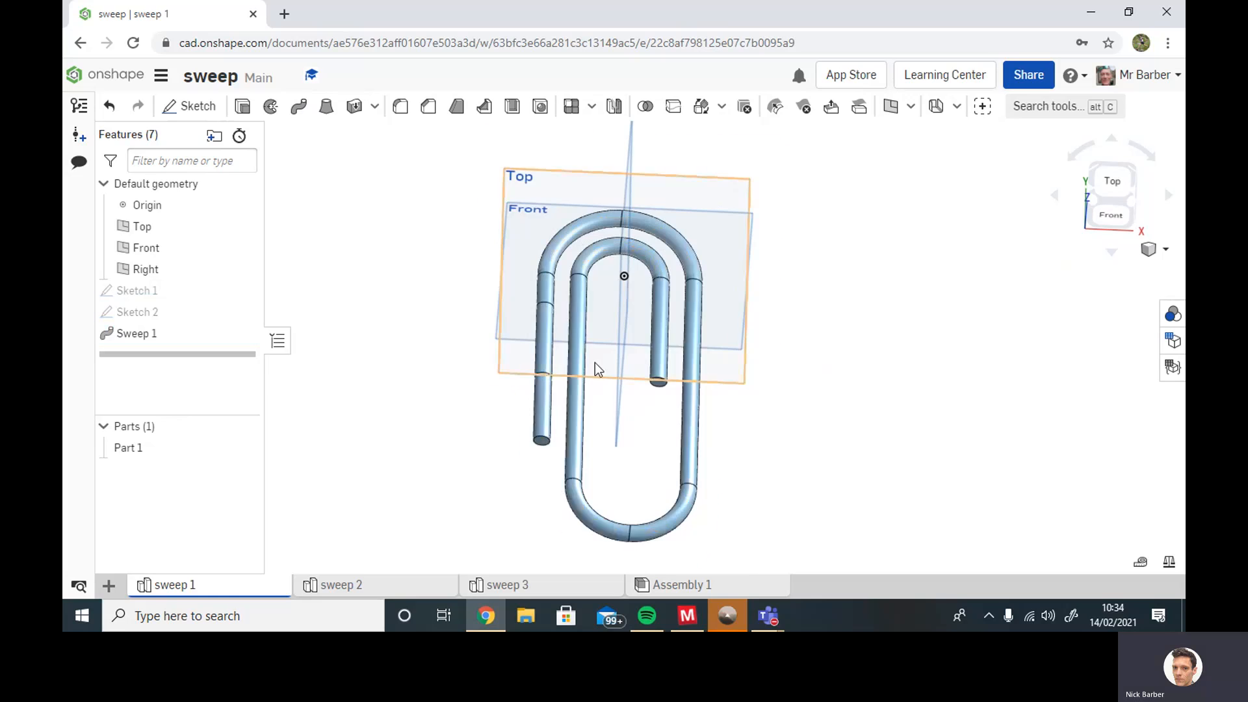
# Fillet the end edge of the paperclip's outer free leg with a 3 mm radius
pyautogui.scroll(4, 594, 363)
pyautogui.click(510, 491)
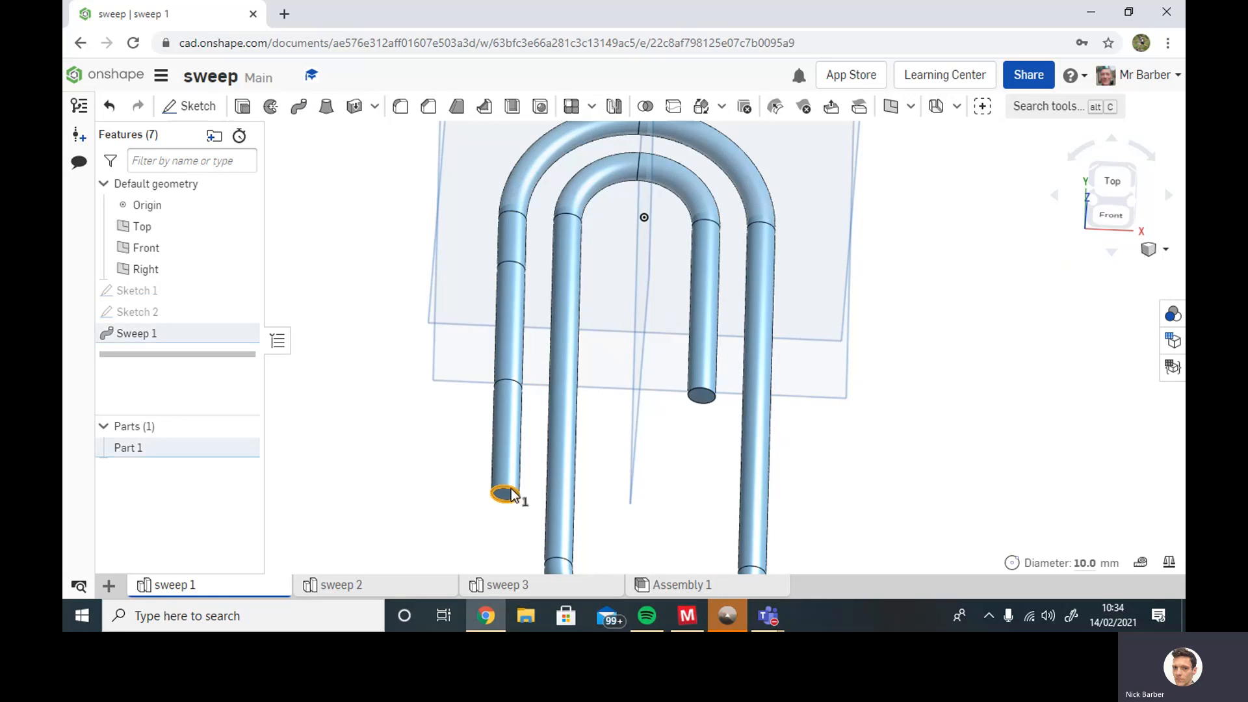
pyautogui.click(400, 112)
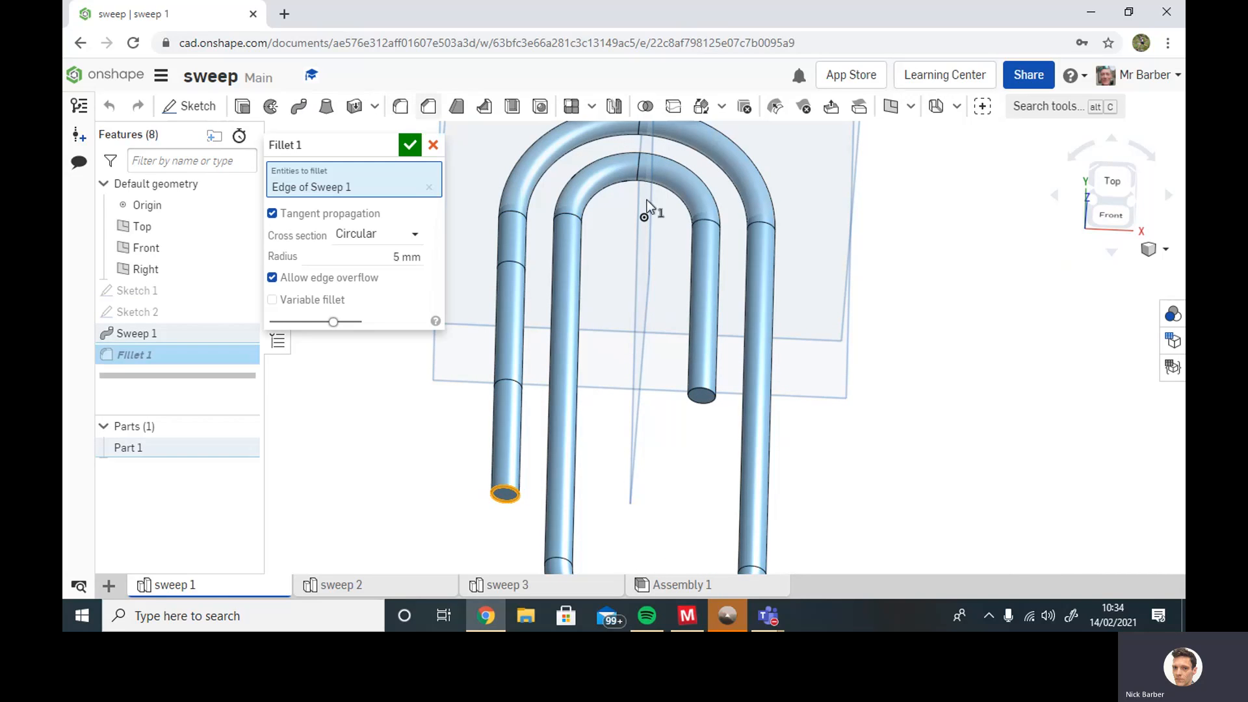
pyautogui.click(407, 257)
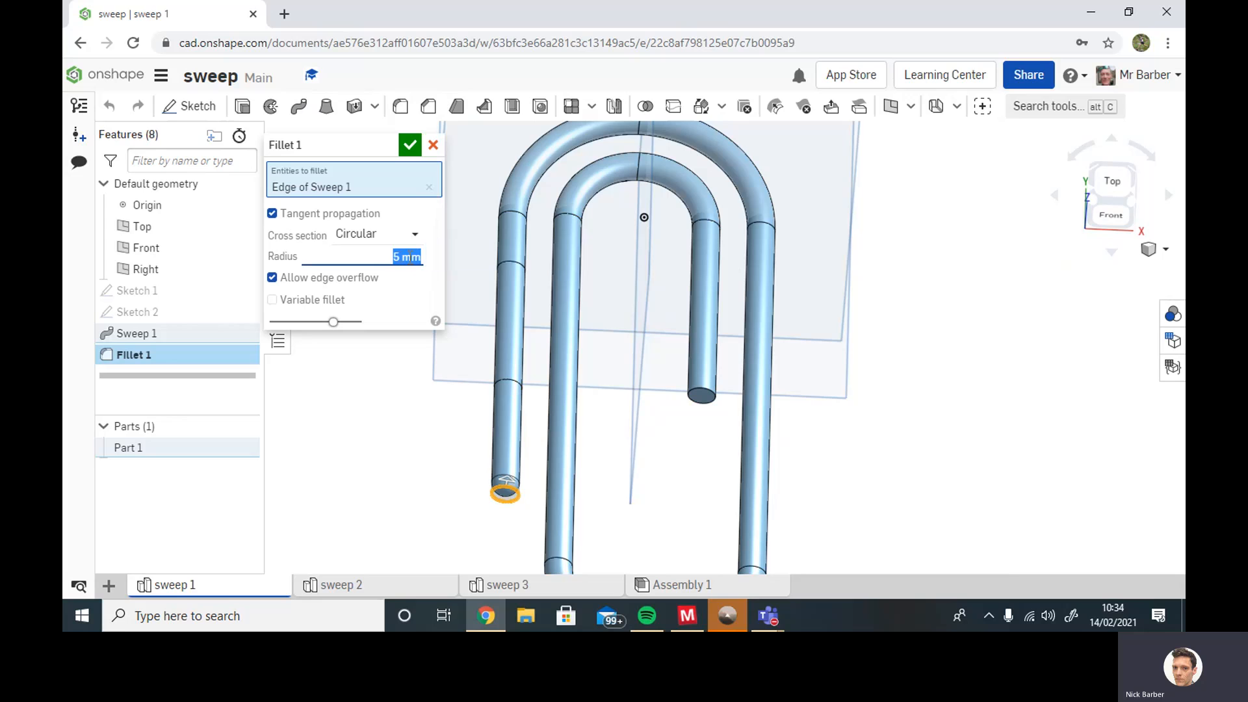
pyautogui.write('3')
pyautogui.click(409, 145)
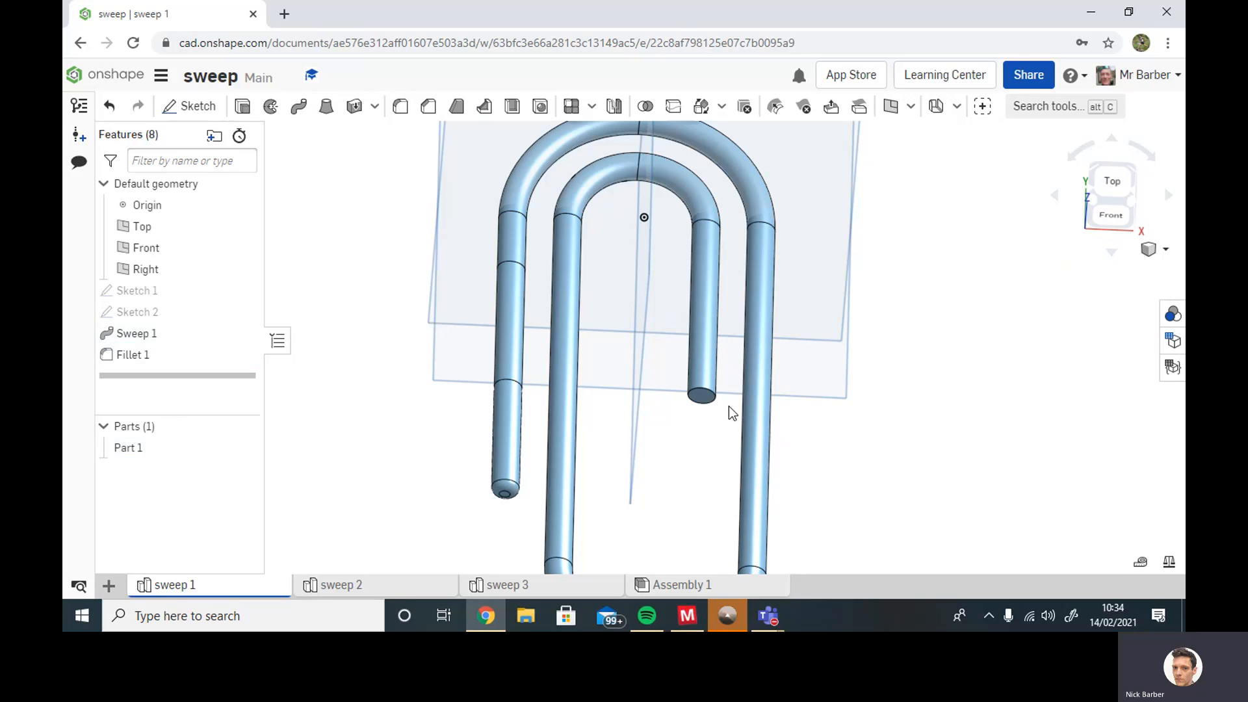
# Chamfer the end edge of the paperclip's short inner leg with an equal distance of 3 mm
pyautogui.click(702, 395)
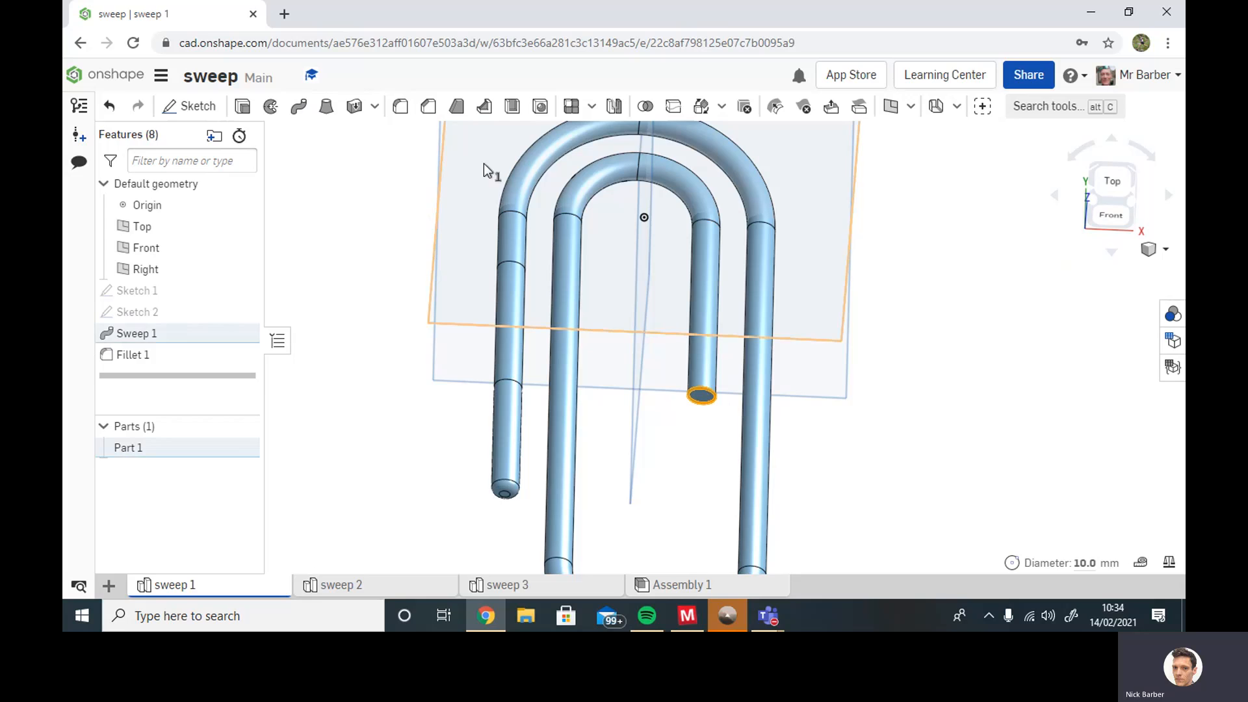
pyautogui.click(427, 107)
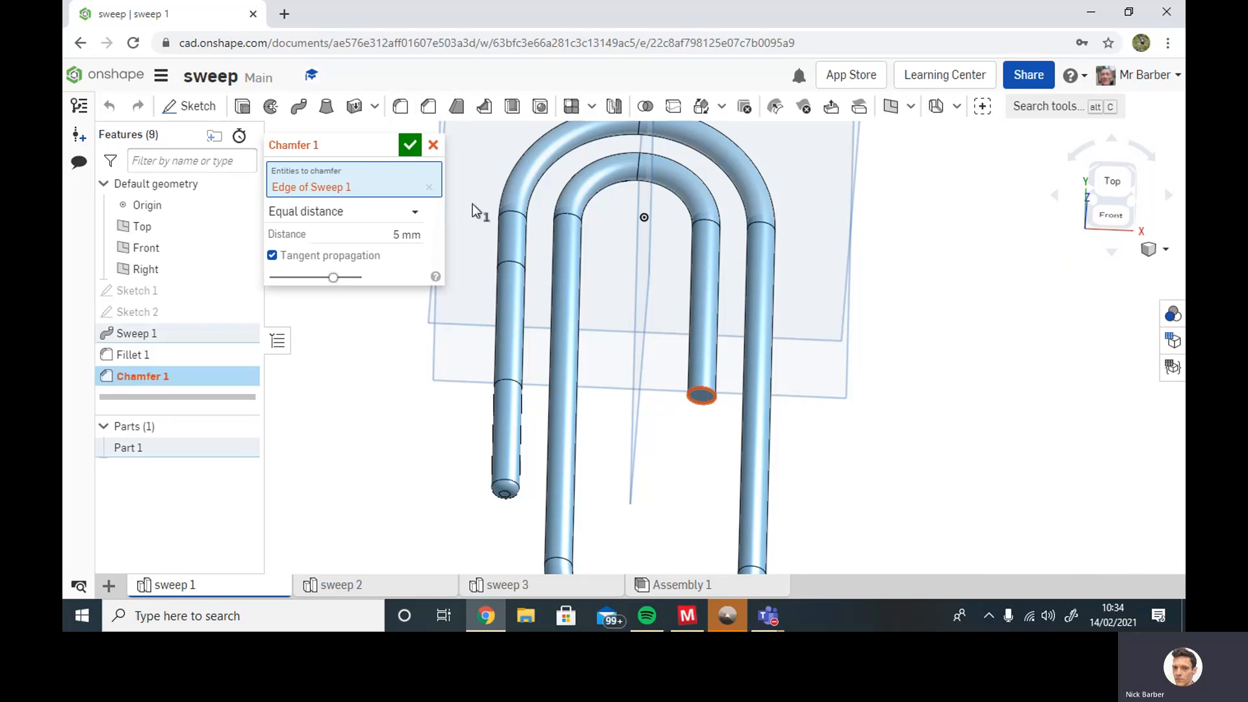
pyautogui.click(404, 235)
pyautogui.press('BackSpace')
pyautogui.write('3')
pyautogui.press('Return')
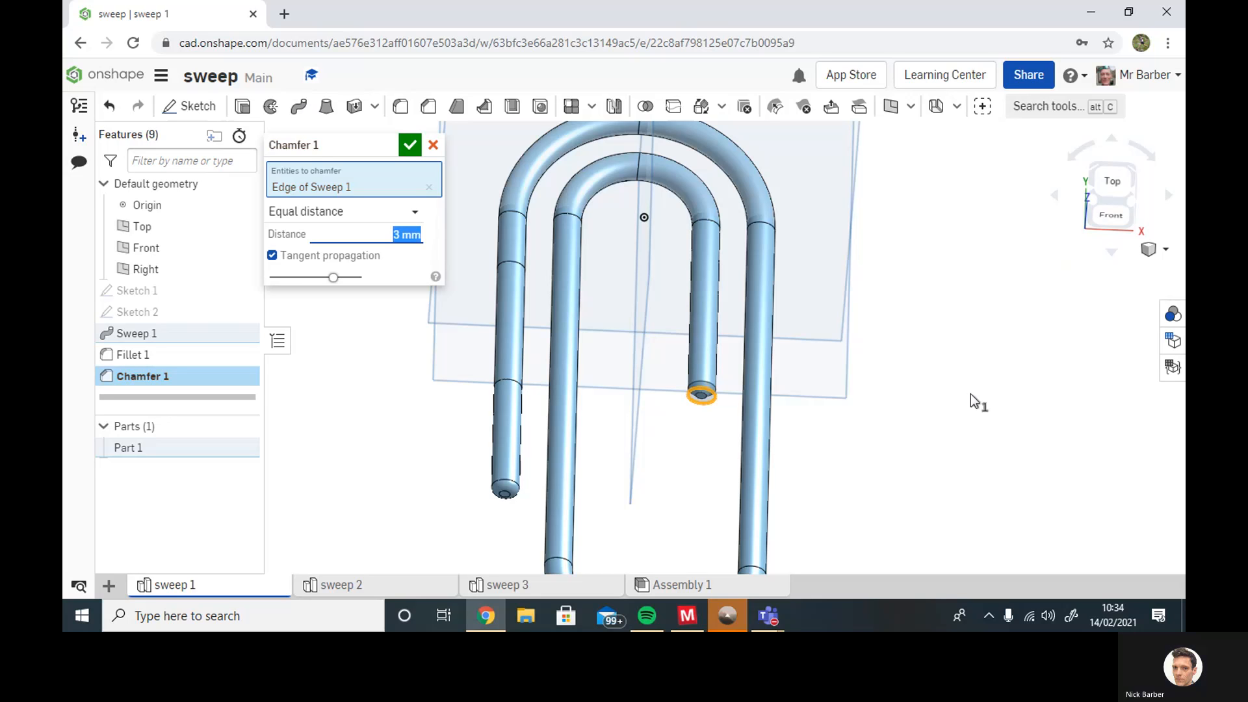
pyautogui.click(950, 454)
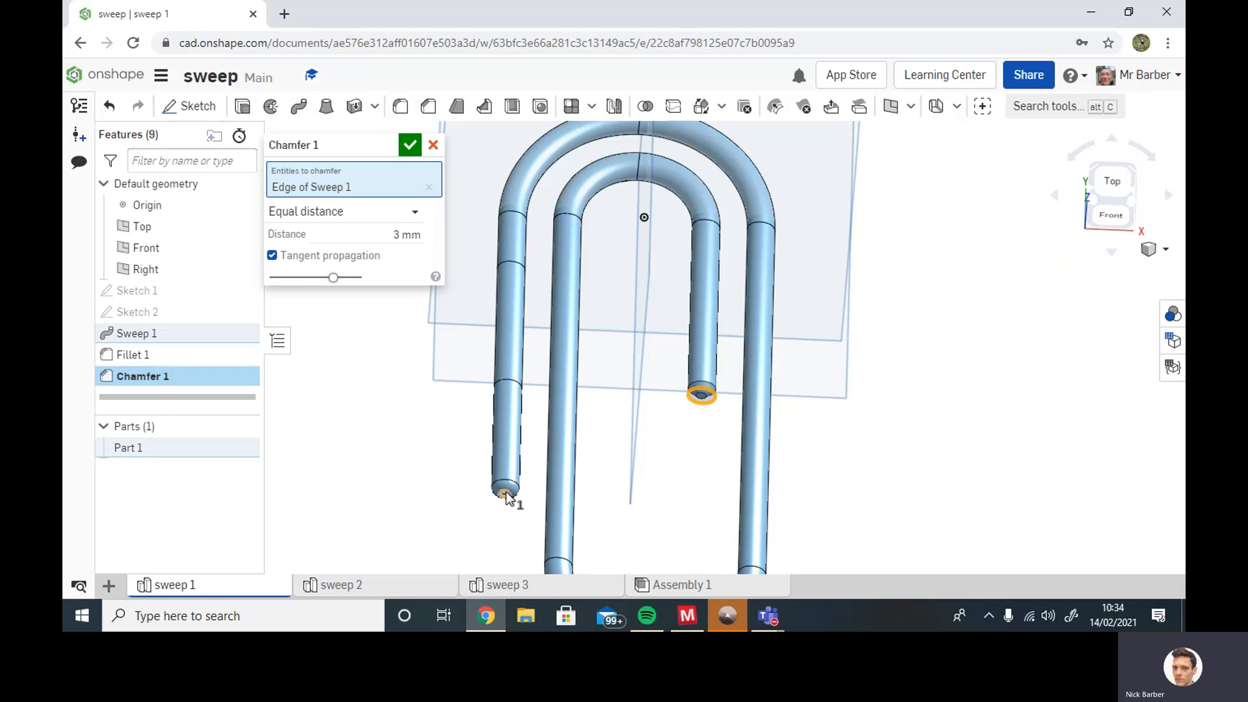
pyautogui.click(410, 146)
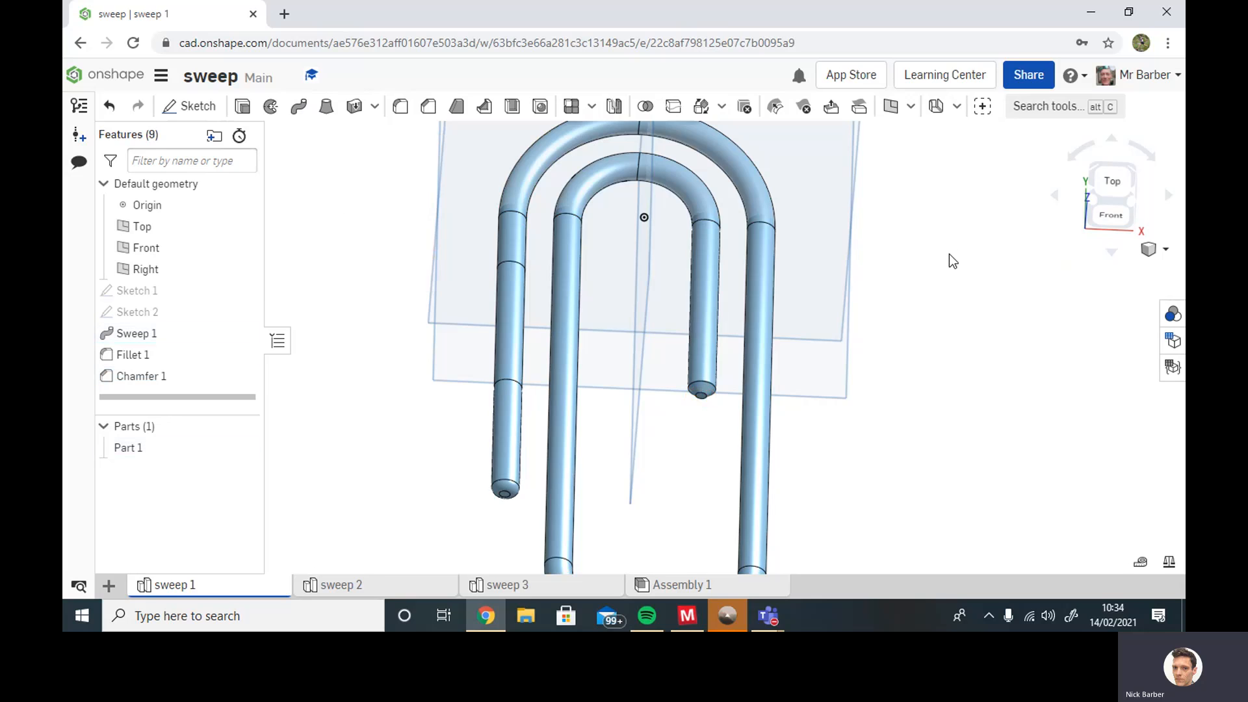
pyautogui.scroll(-4, 968, 263)
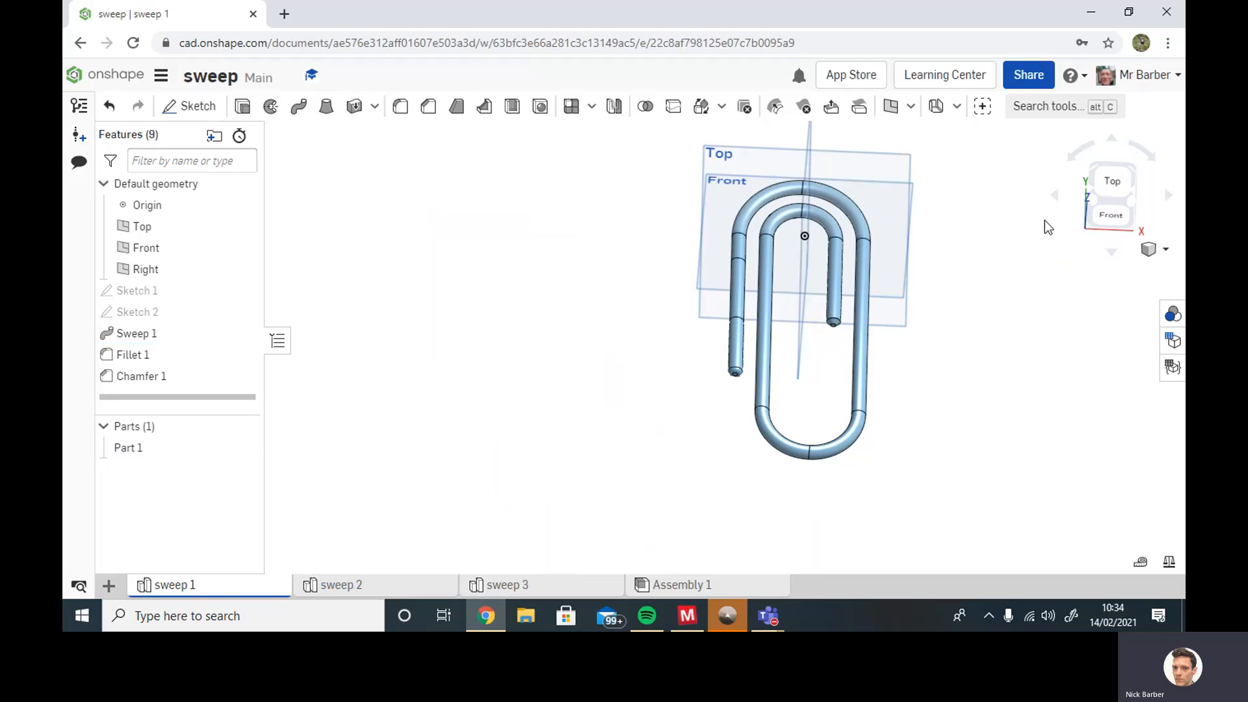
pyautogui.click(1113, 182)
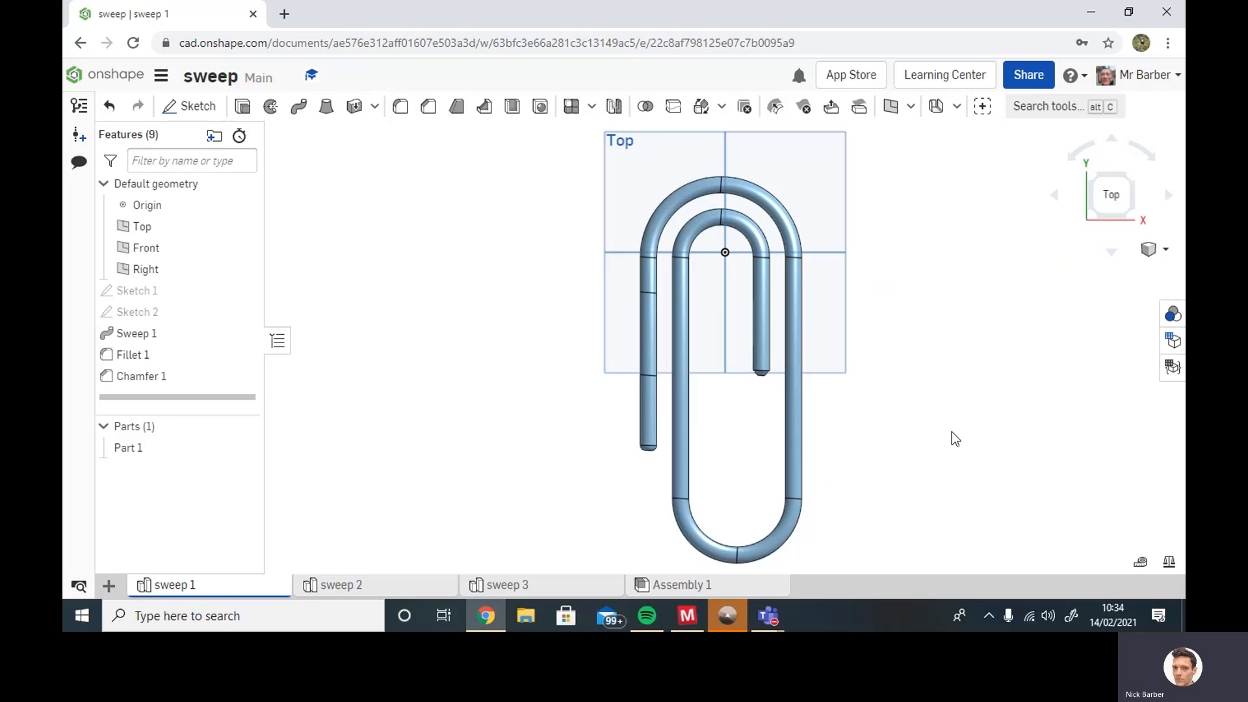
# Switch to the sweep 2 part studio and examine the mug's handle path in Sketch 2 and the position of Plane 1
pyautogui.click(344, 586)
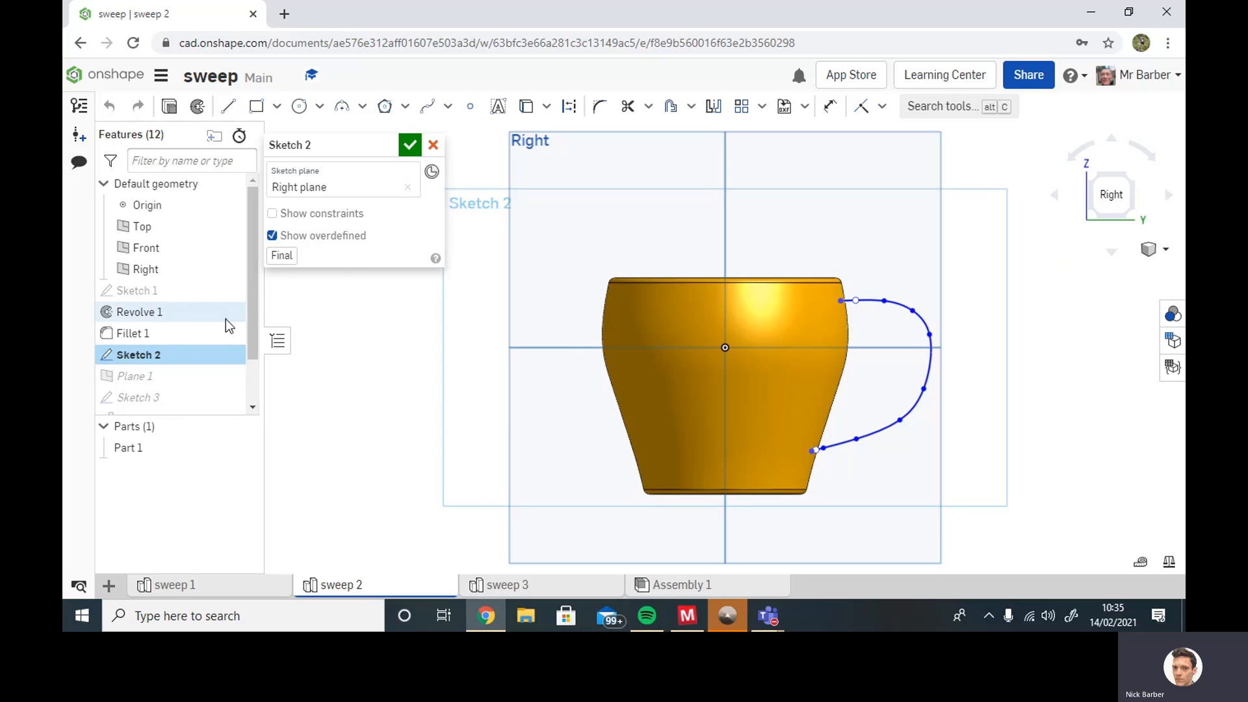
pyautogui.click(411, 147)
pyautogui.click(176, 376)
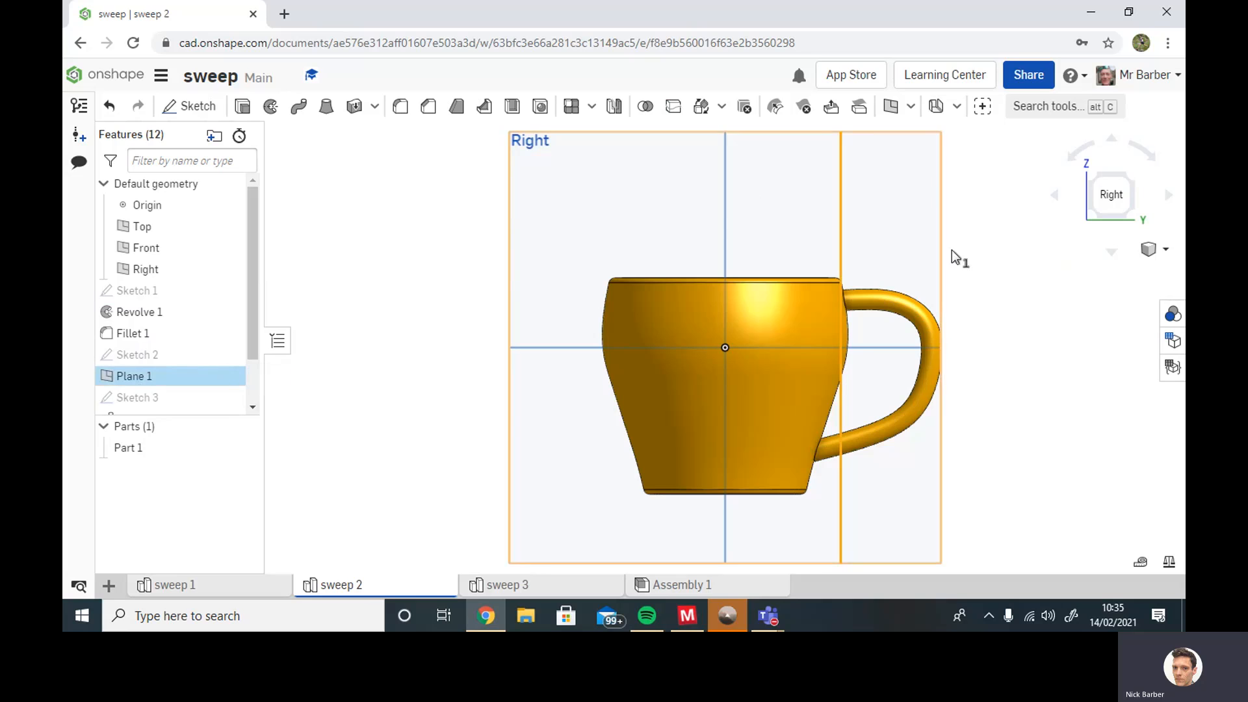
pyautogui.moveTo(1009, 259); pyautogui.dragTo(987, 283, button='right')
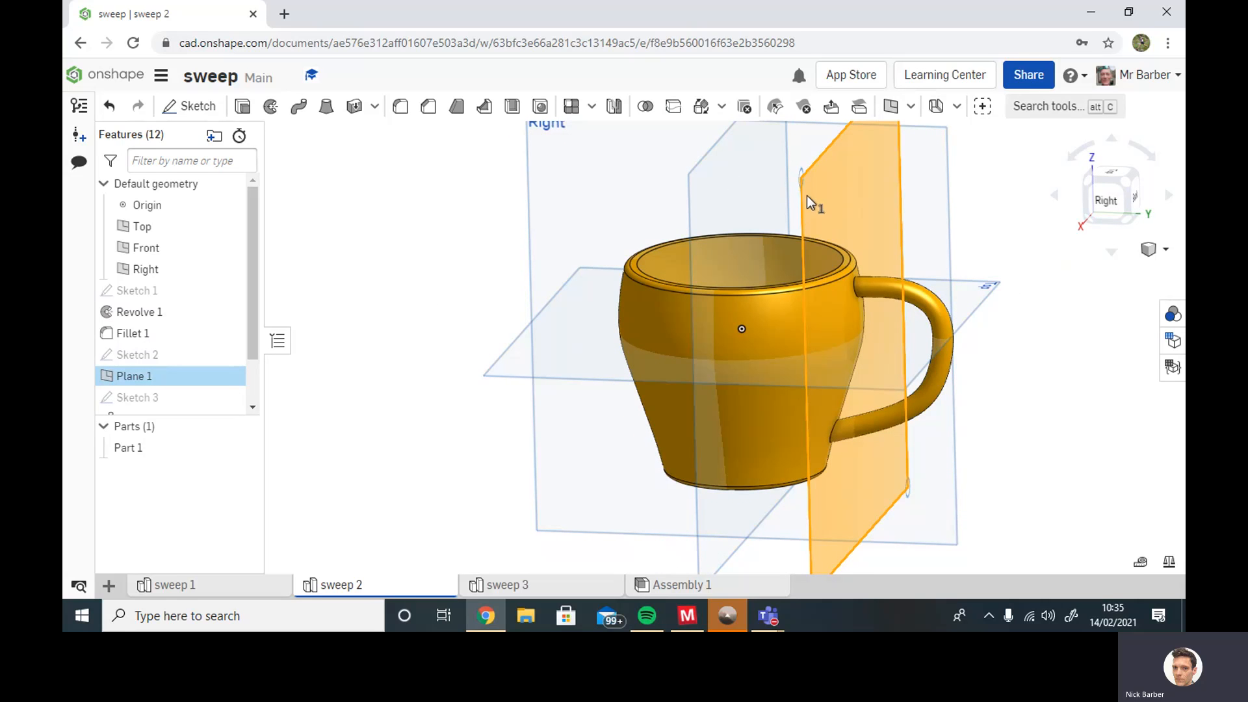
pyautogui.click(145, 401)
pyautogui.click(362, 367)
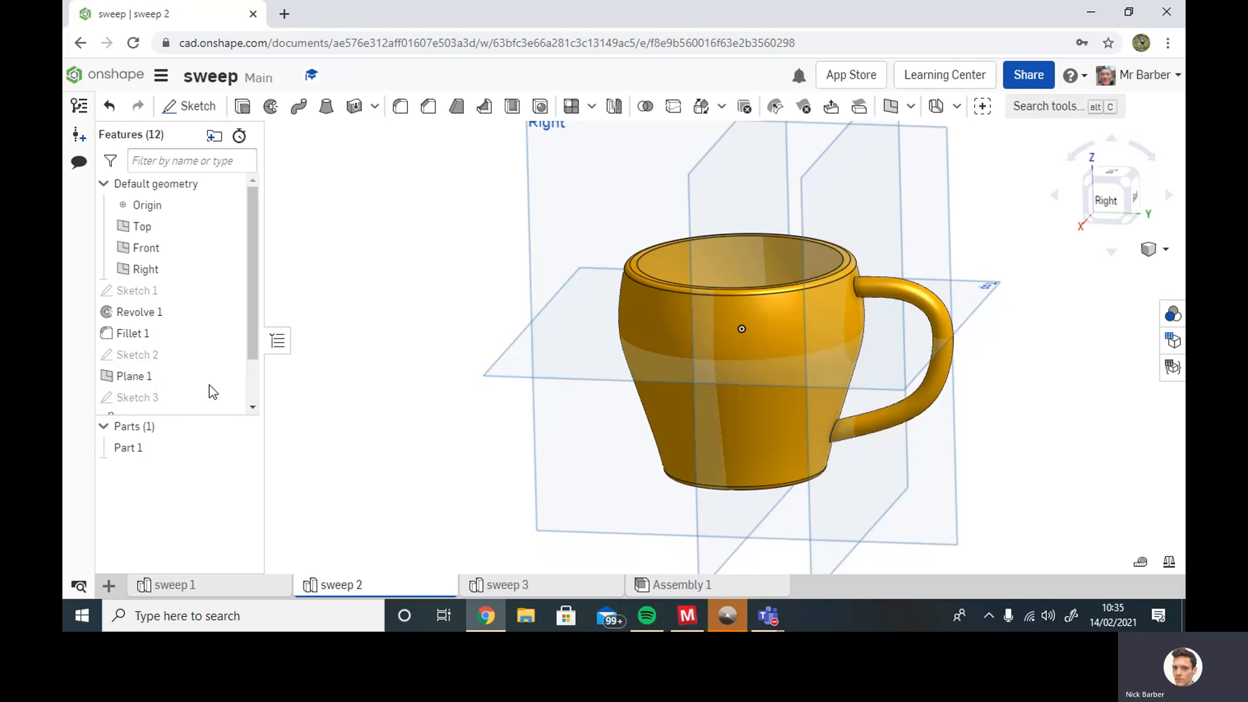
# Open Sketch 3 for editing to examine the handle profile on Plane 1, close it, and review the mug's remaining features
pyautogui.click(149, 401)
pyautogui.rightClick(149, 401)
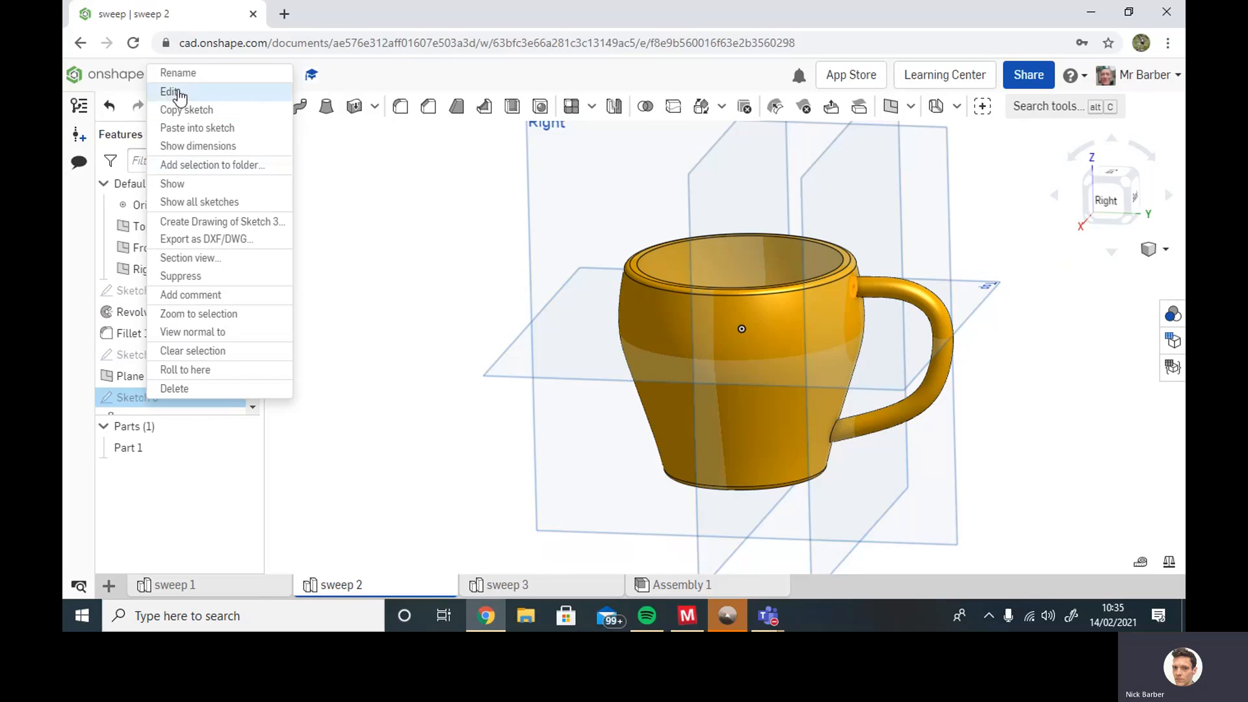
pyautogui.click(171, 92)
pyautogui.moveTo(1028, 362); pyautogui.dragTo(1011, 361, button='right')
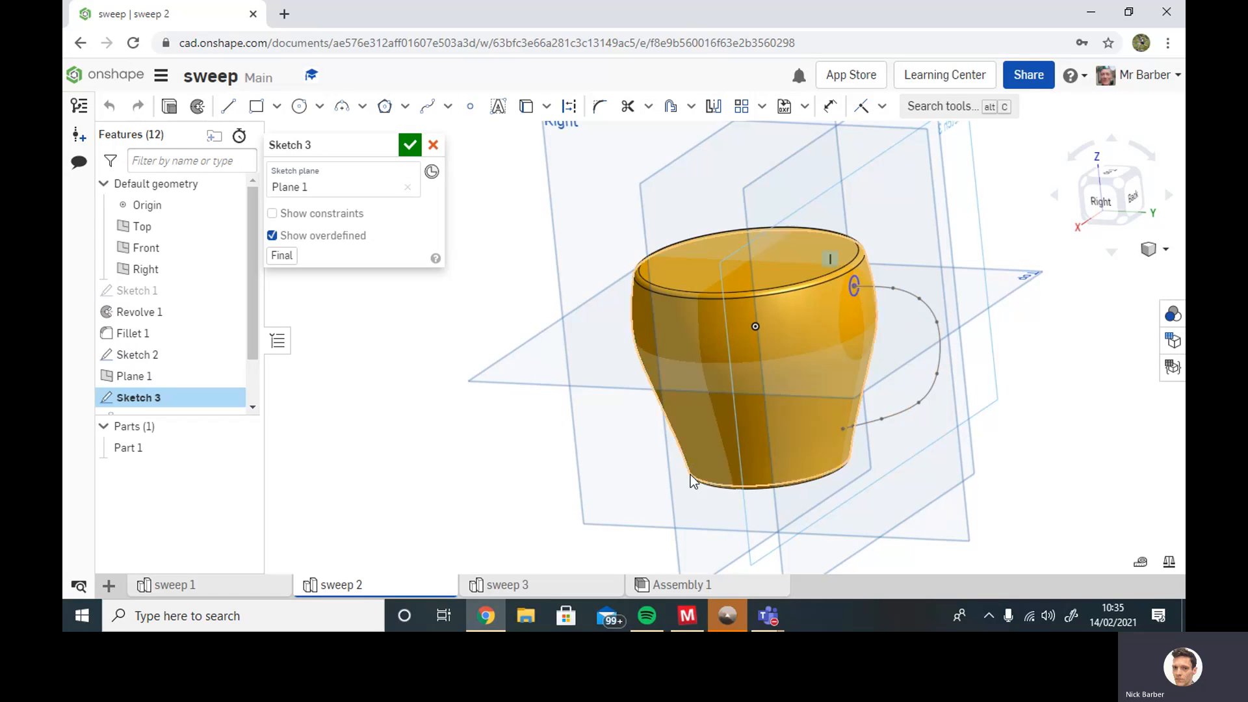
pyautogui.click(409, 142)
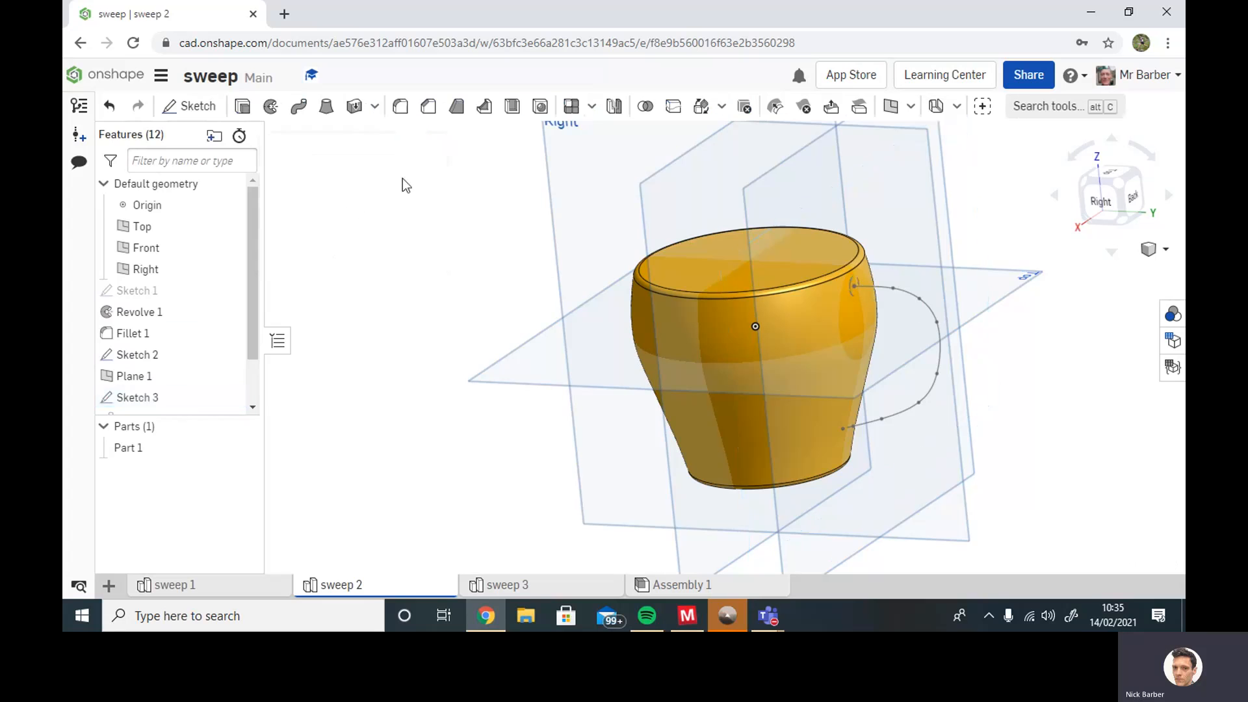
pyautogui.scroll(-2, 151, 354)
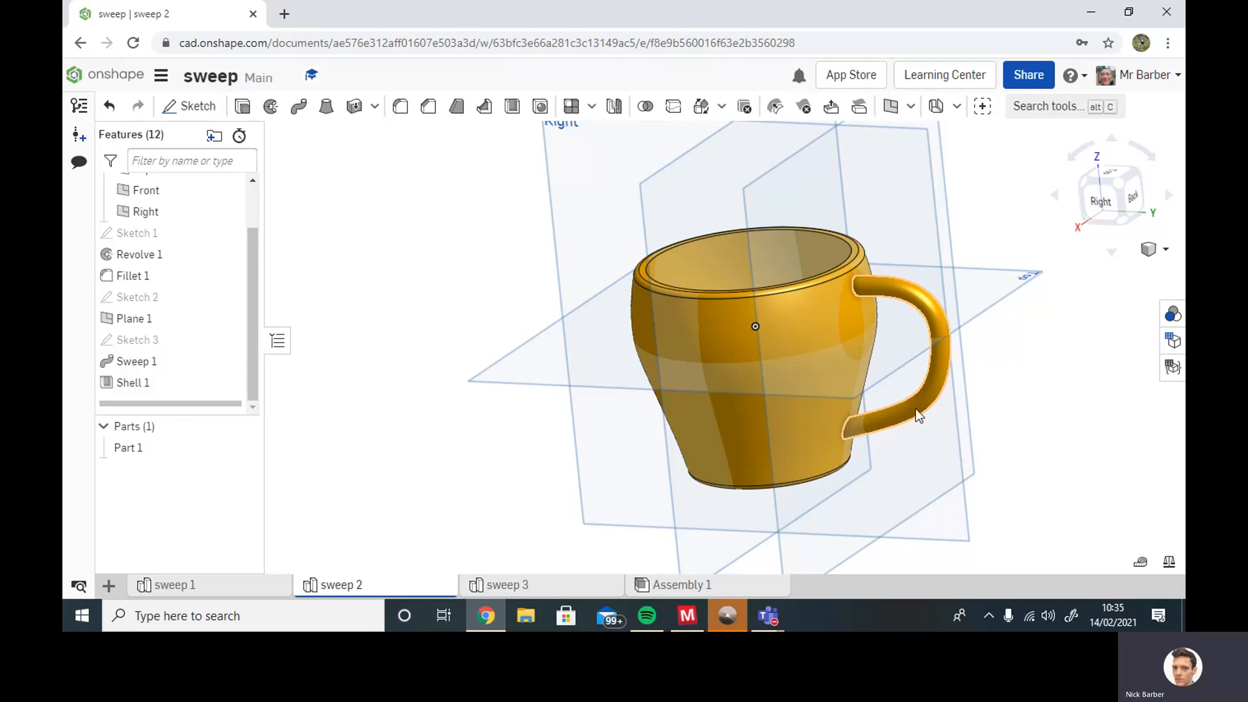
# Examine the finished mug and its swept handle from several angles, ending square-on to the Right plane
pyautogui.moveTo(516, 255); pyautogui.dragTo(860, 317, button='right')
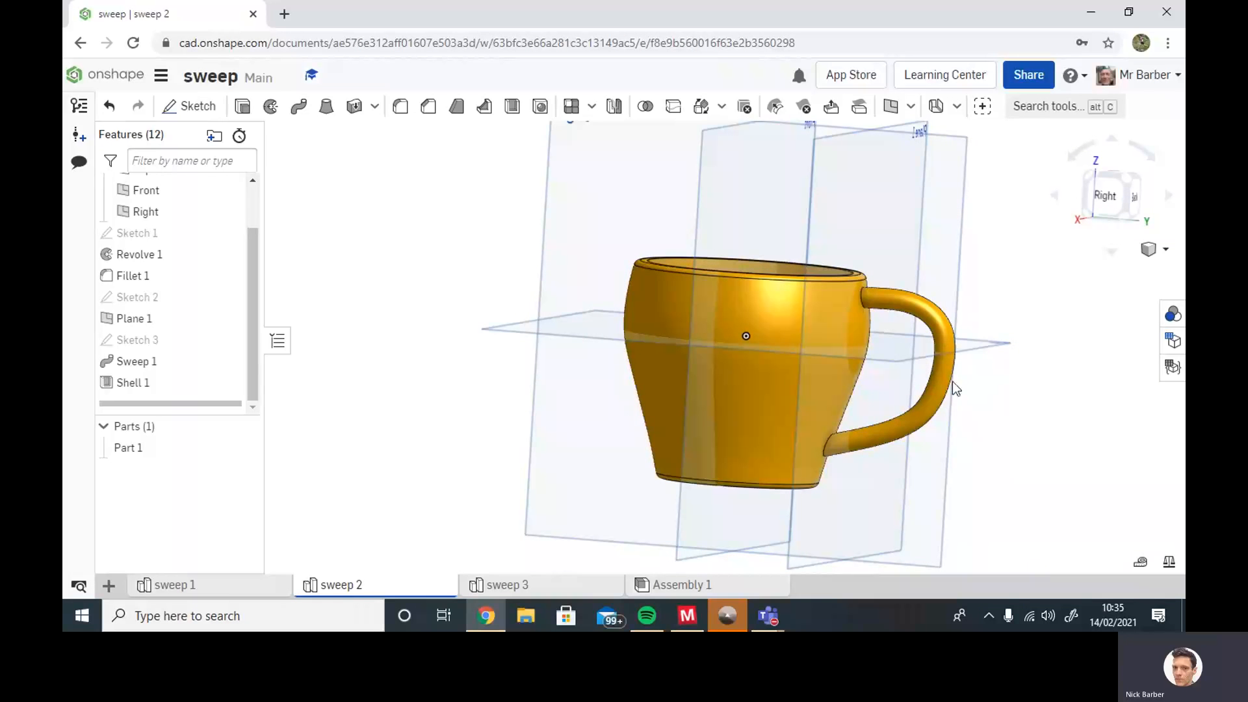
pyautogui.click(1107, 193)
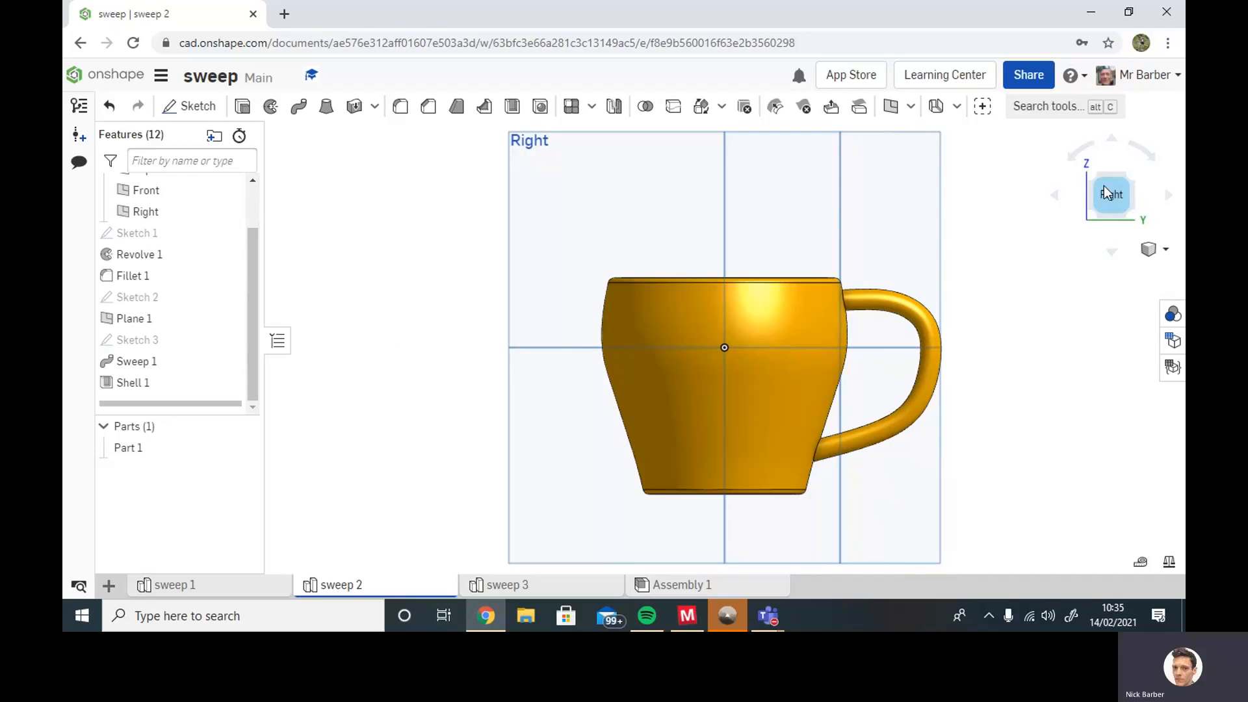
# Switch to the sweep 3 part studio and examine the bent pipe's multi-plane path, its top view and the Sketch 4 profile on Plane 1
pyautogui.click(513, 587)
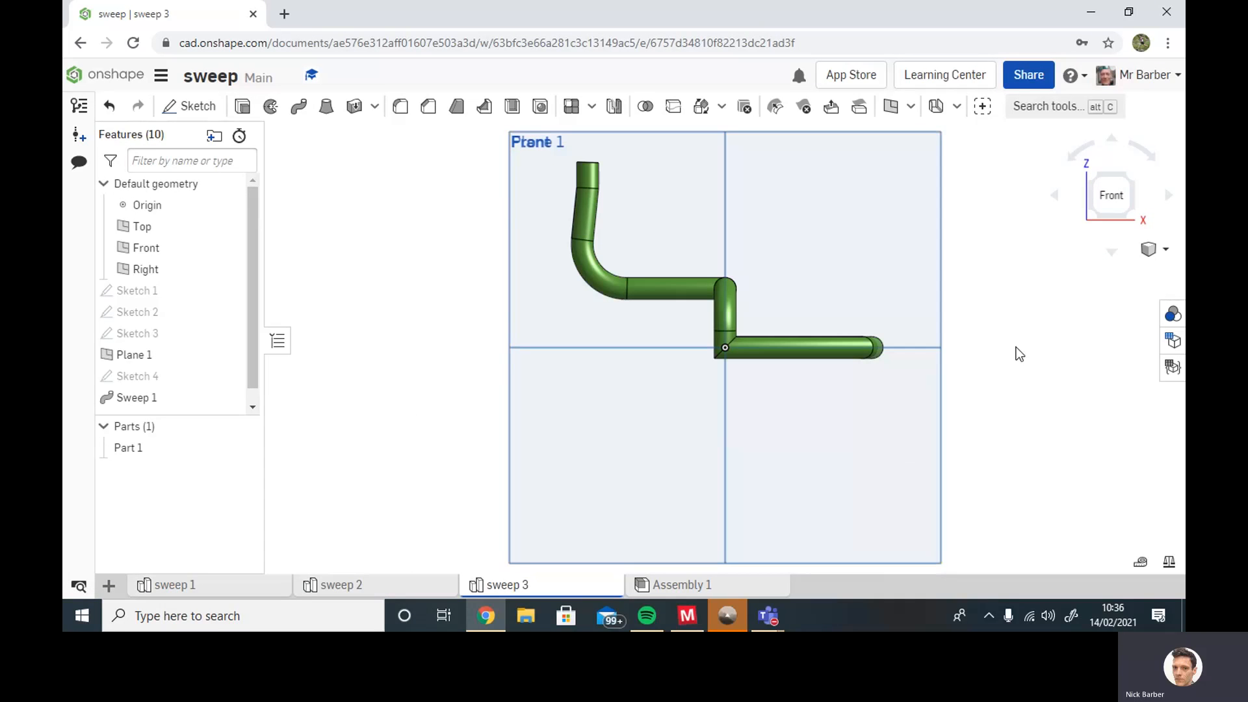
pyautogui.moveTo(1034, 362); pyautogui.dragTo(1014, 375, button='right')
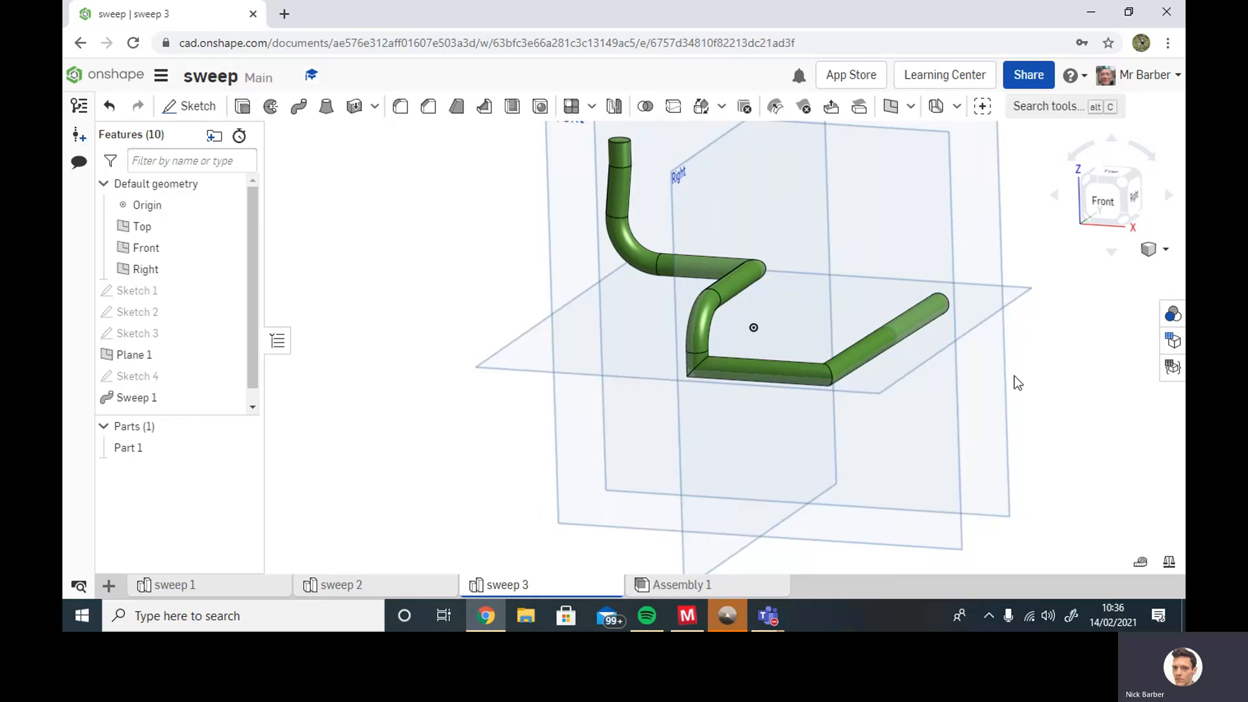
pyautogui.moveTo(1073, 290); pyautogui.dragTo(1061, 353, button='middle')
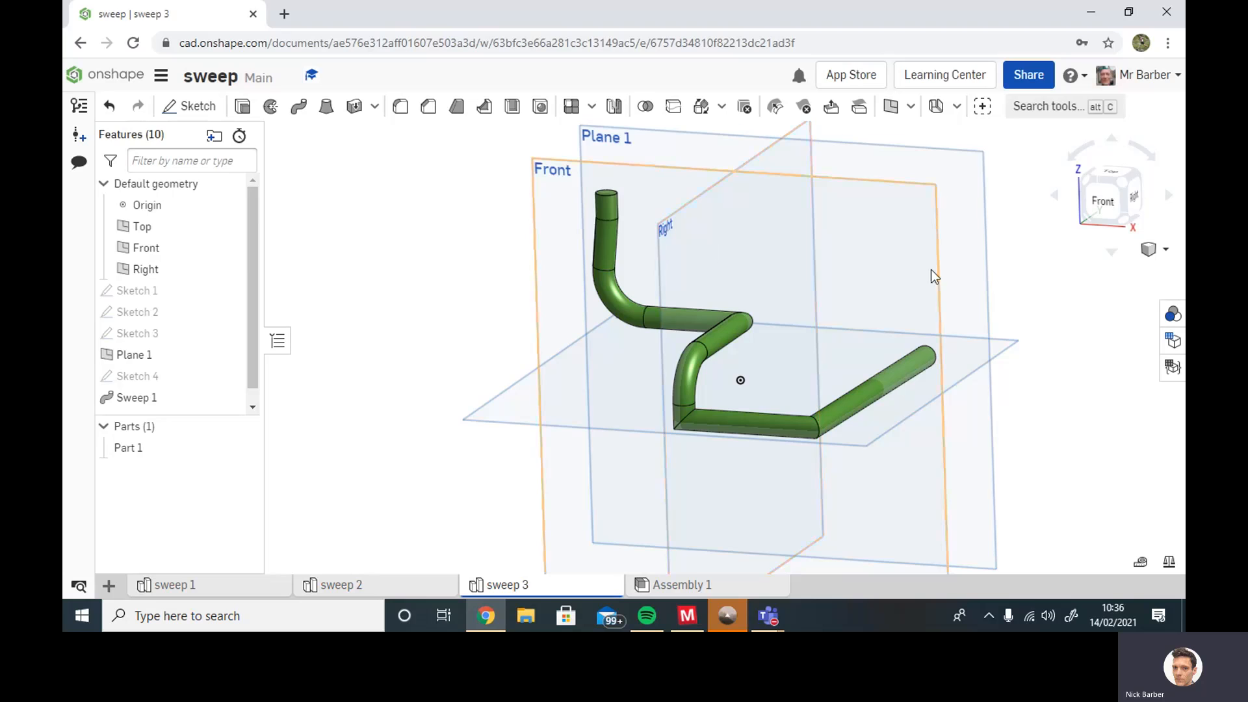
pyautogui.moveTo(931, 269); pyautogui.dragTo(933, 310, button='right')
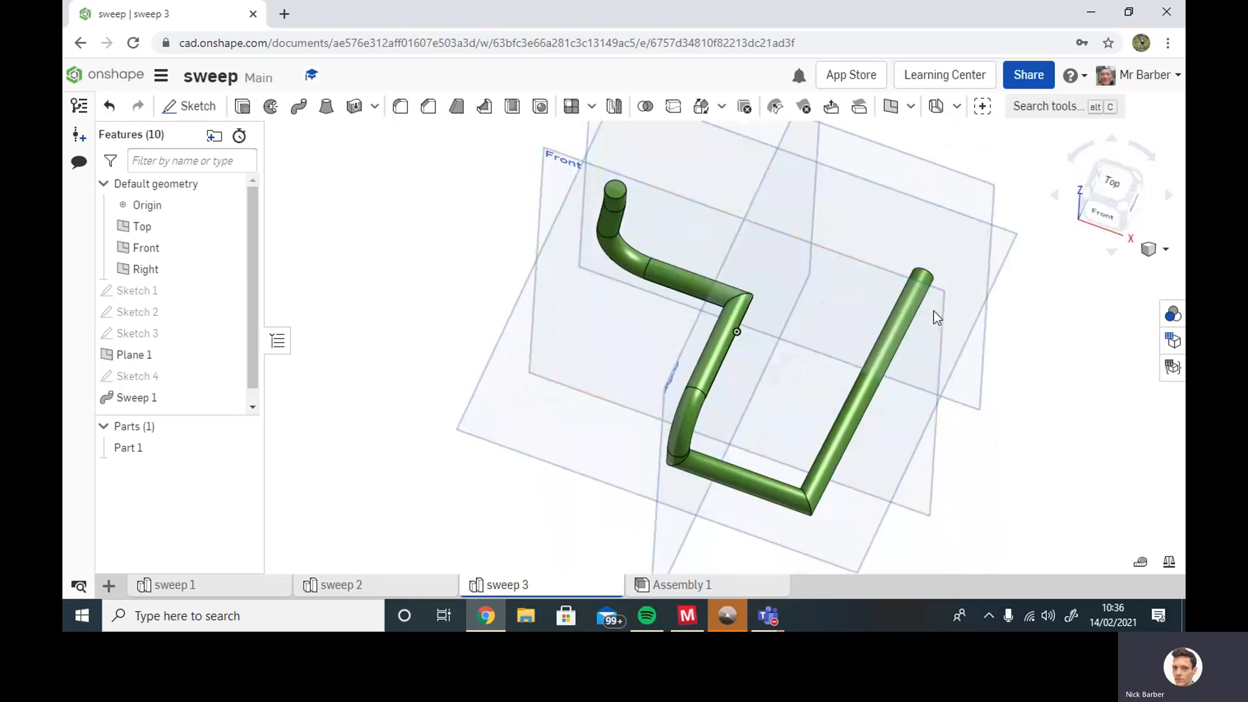
pyautogui.click(1106, 178)
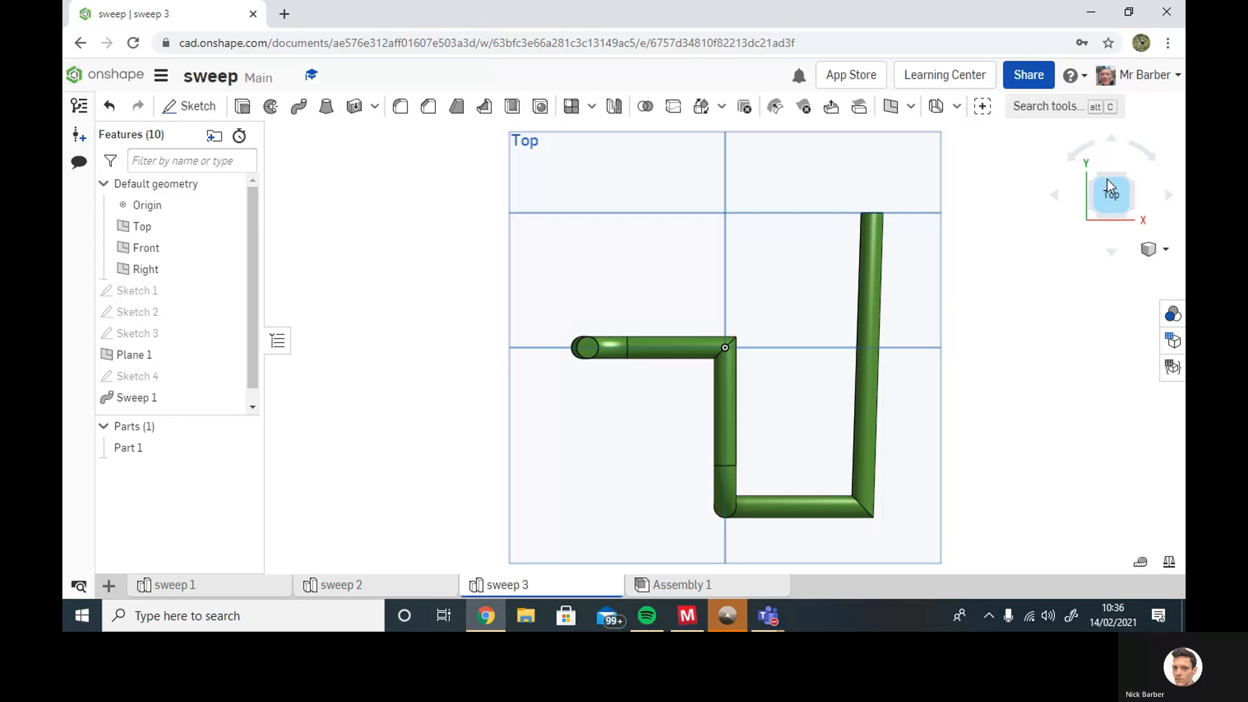
pyautogui.moveTo(1089, 354); pyautogui.dragTo(1061, 312, button='right')
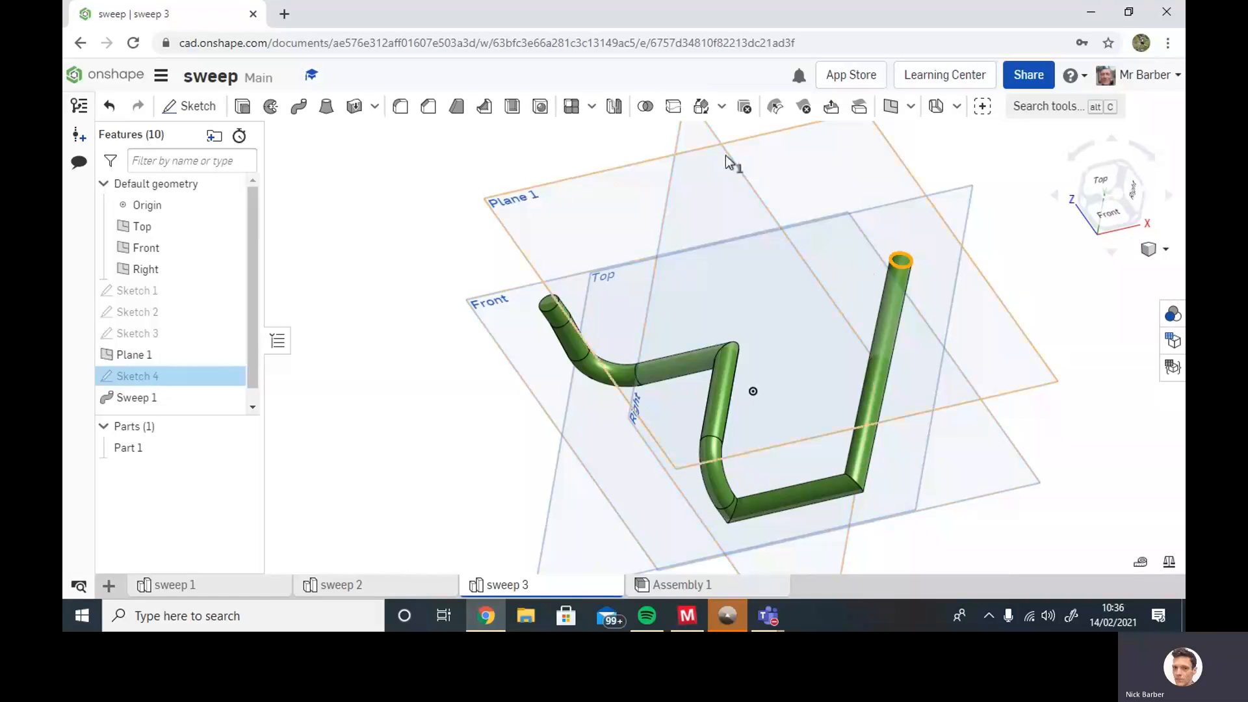
pyautogui.click(904, 259)
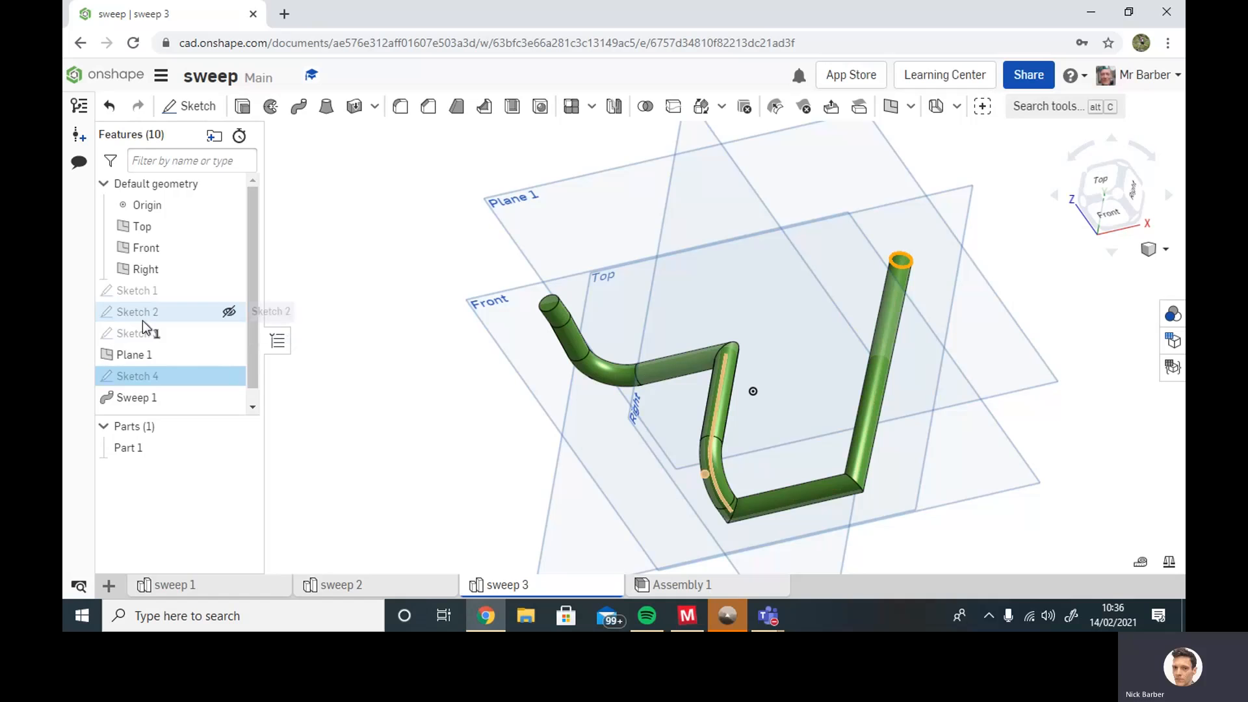
# Return to the sweep 1 part studio and review the finished paperclip and its two treated ends at an angle
pyautogui.click(236, 585)
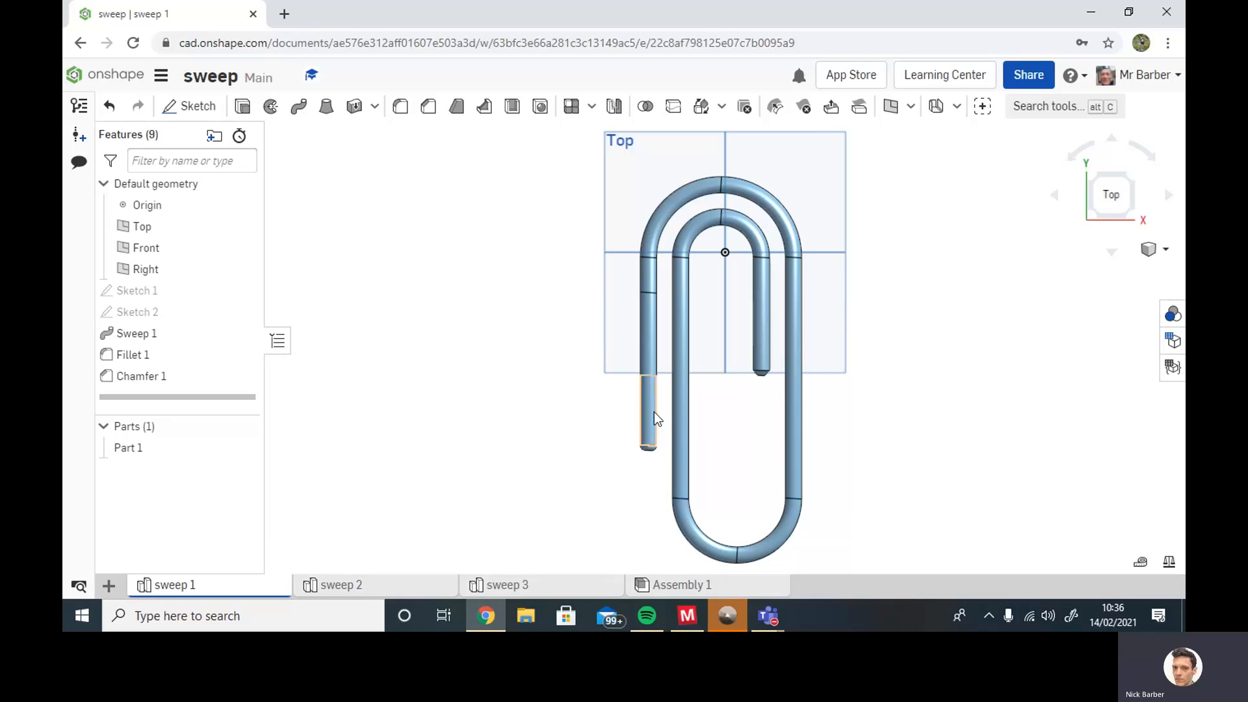
pyautogui.moveTo(933, 499); pyautogui.dragTo(924, 439, button='right')
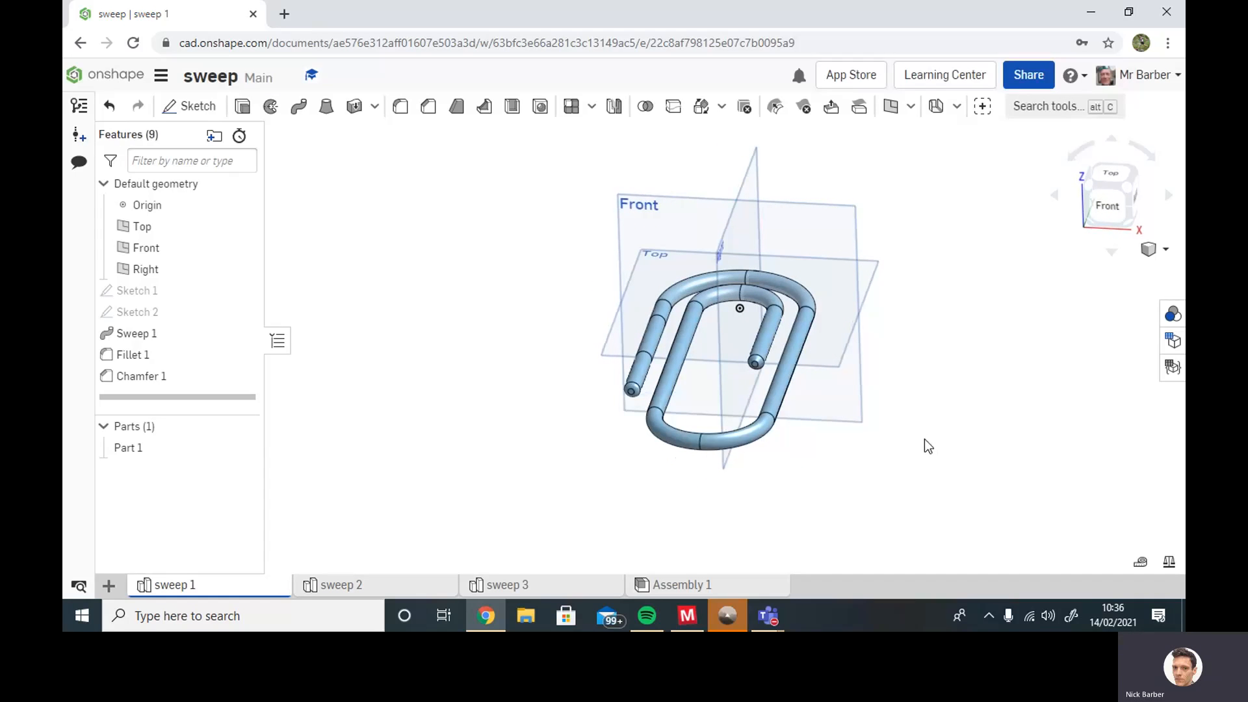